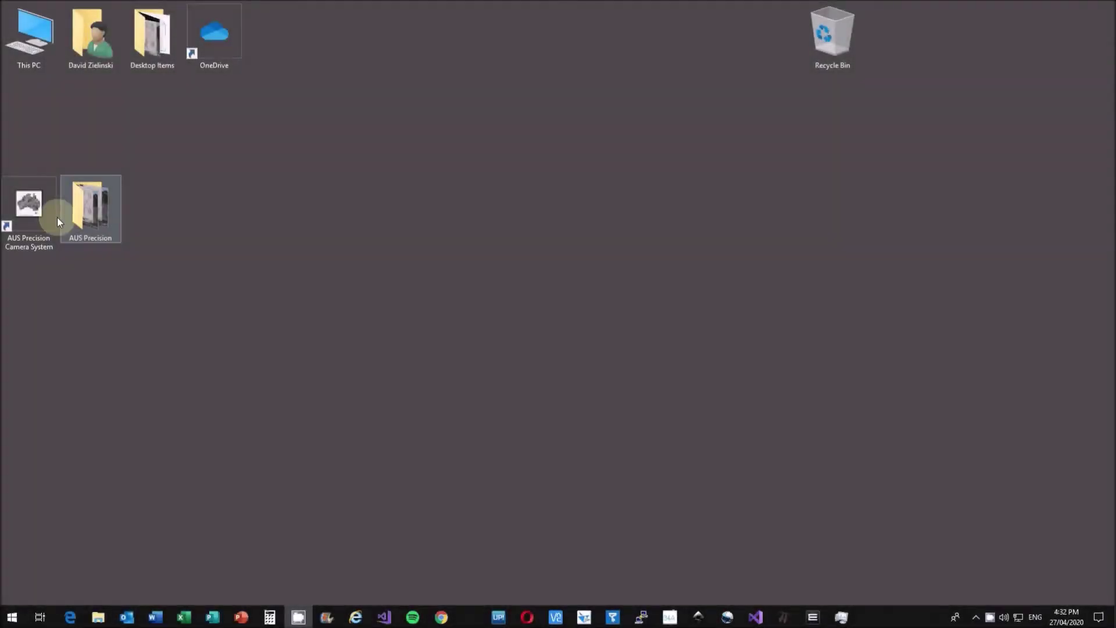
Launch AUS Precision Camera System from its desktop shortcut and open the View Camera (Demo) feed
double_click(44, 207)
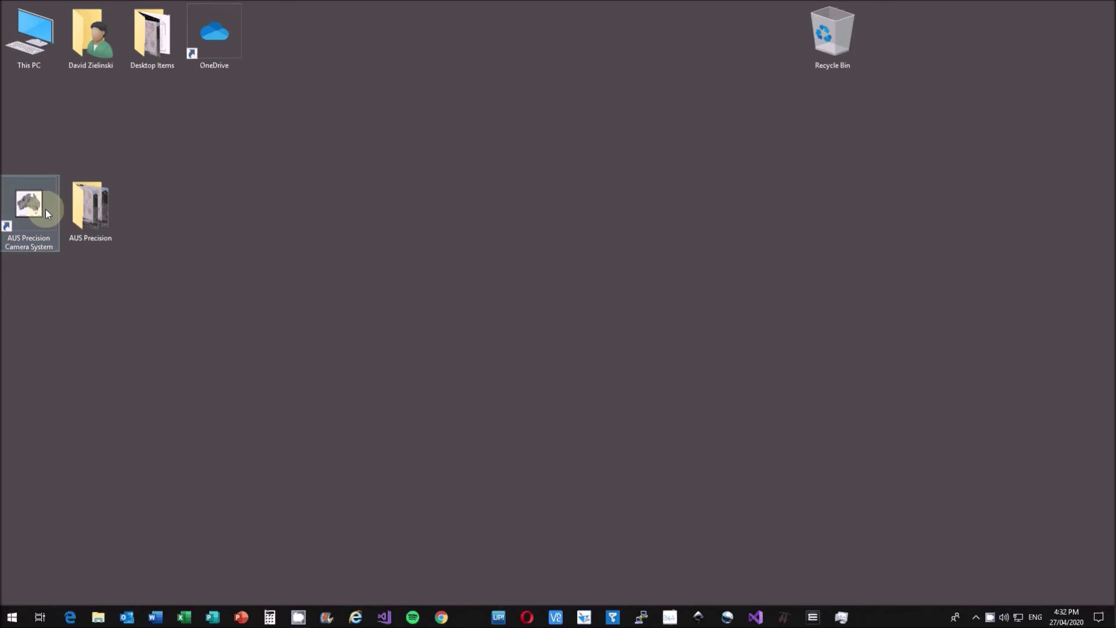
left_click(107, 223)
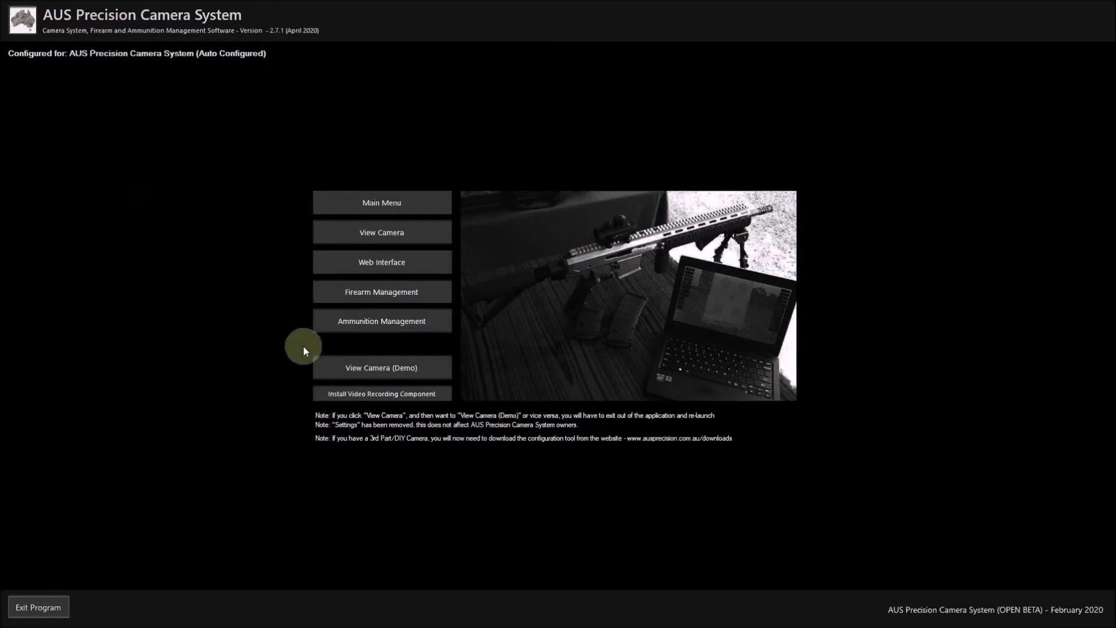
mouse_move(357, 368)
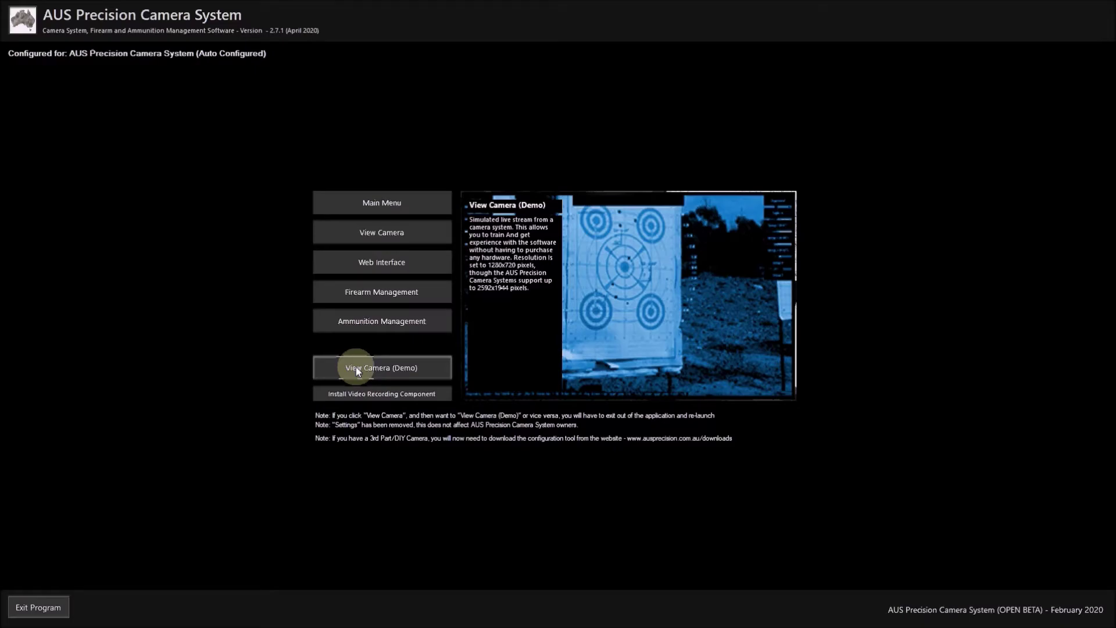
left_click(356, 368)
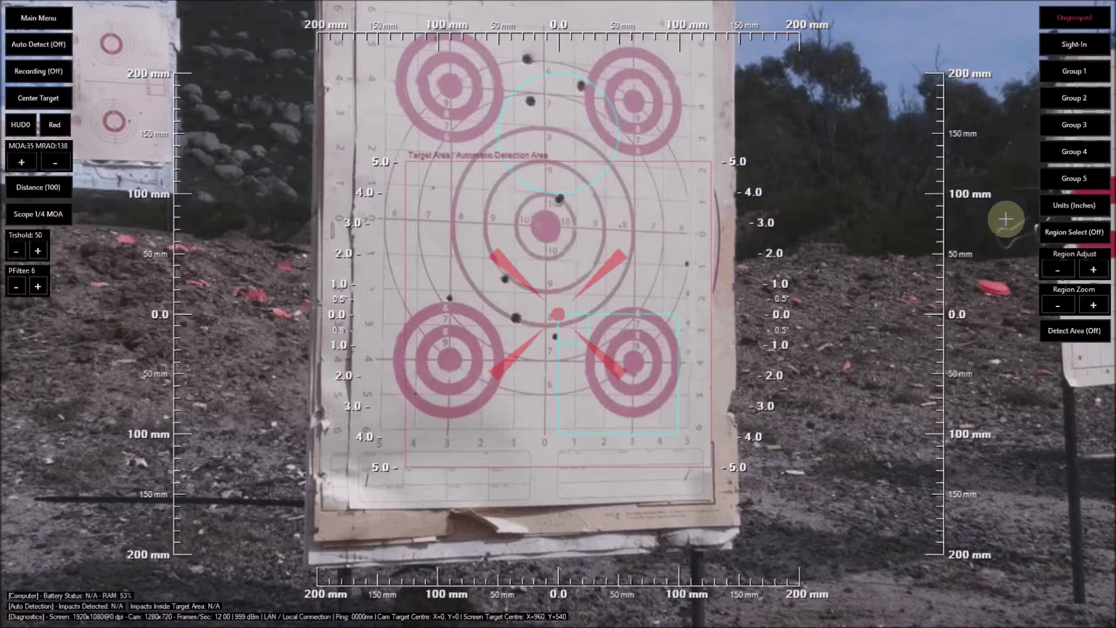
Mark the target's four corners with Region Select and apply the region to square it up
left_click(1075, 232)
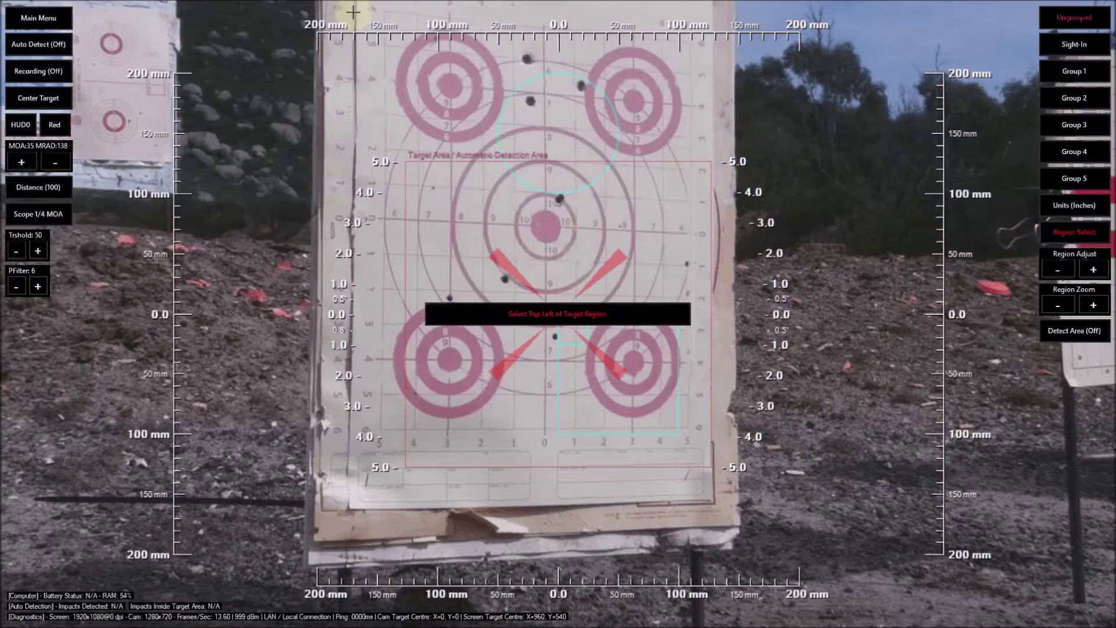
left_click(353, 11)
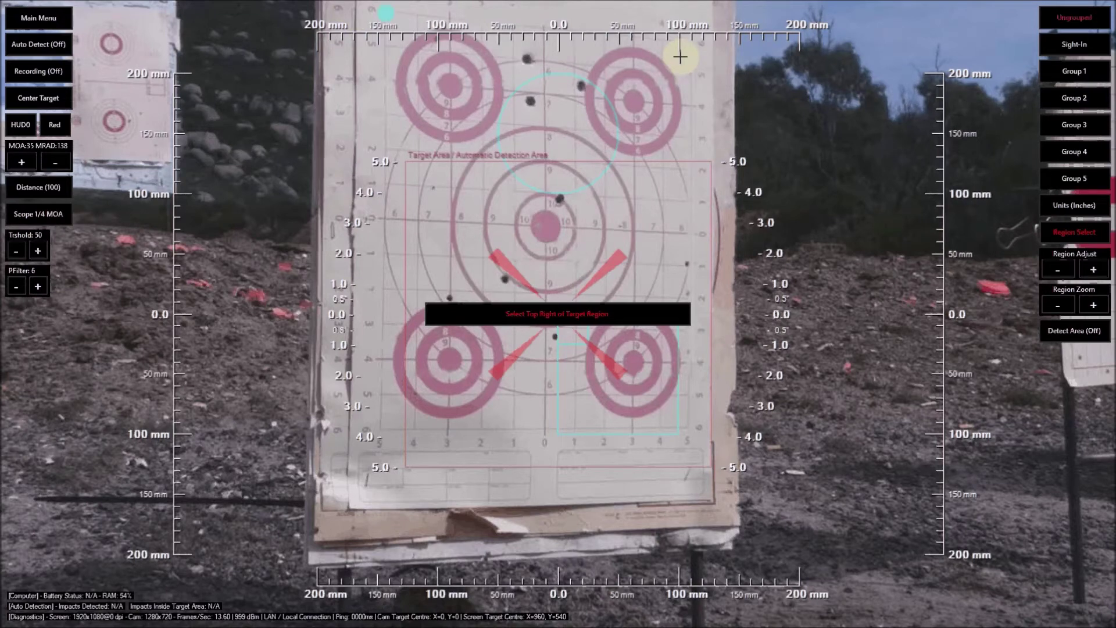
left_click(680, 57)
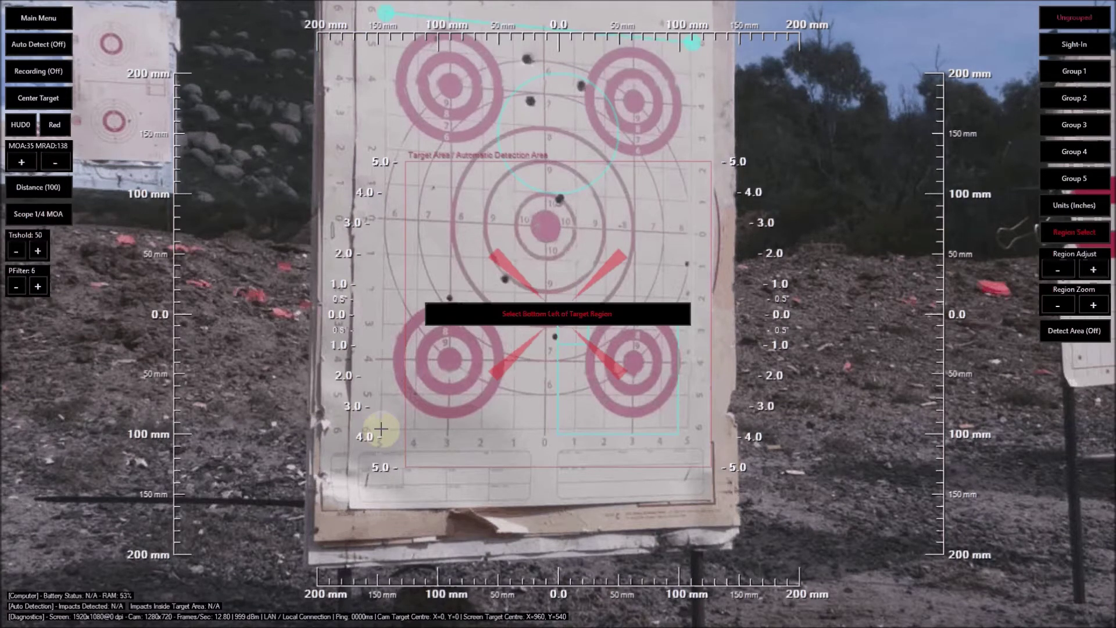
left_click(381, 429)
left_click(687, 428)
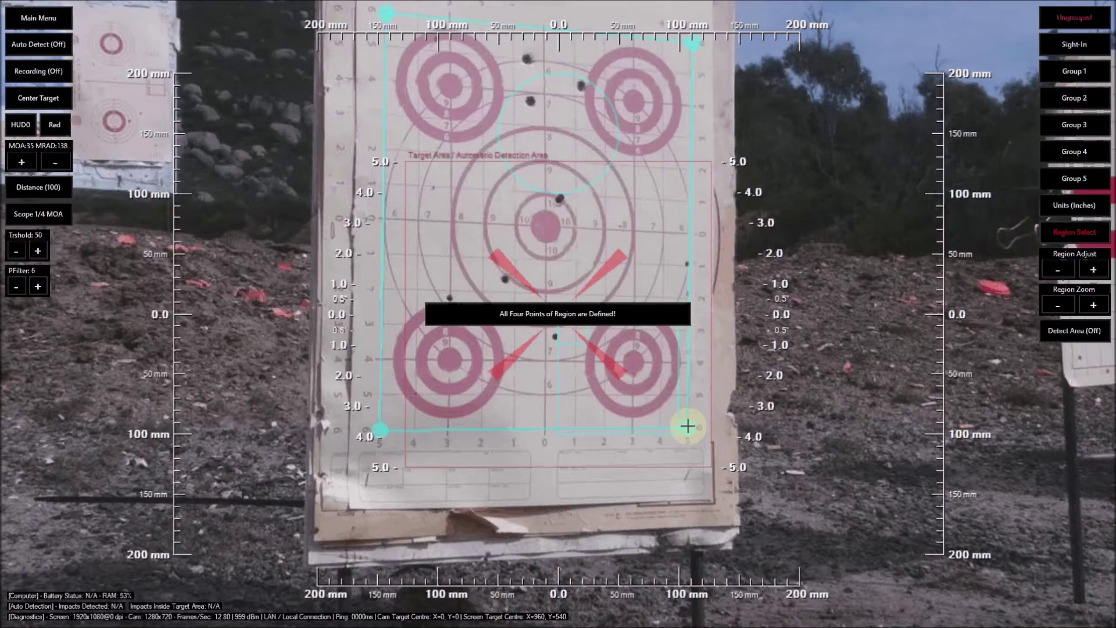
left_click(688, 426)
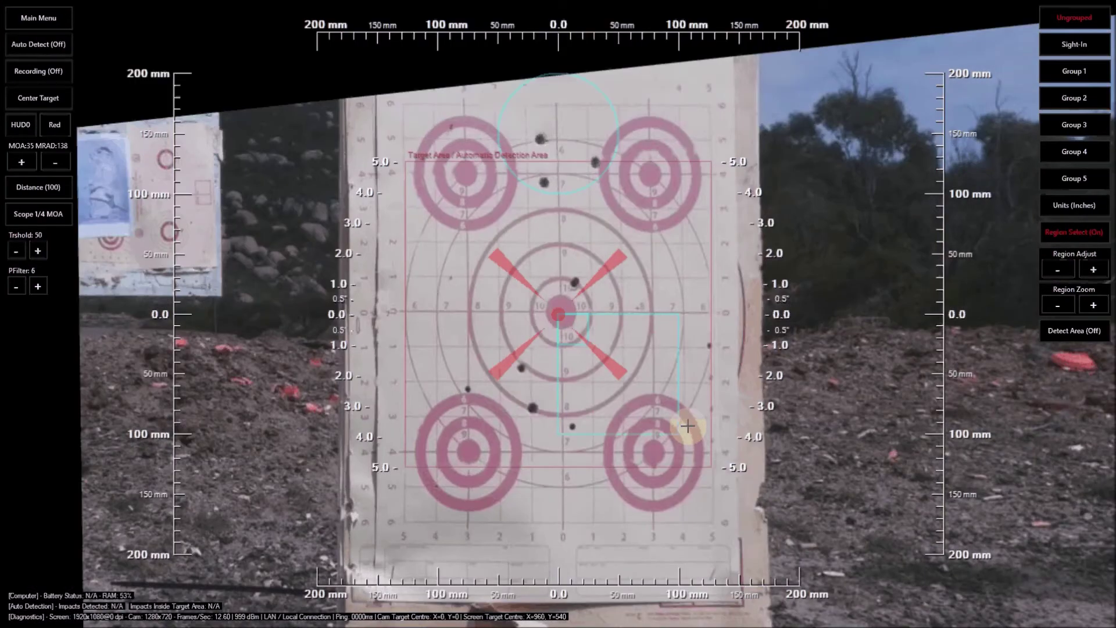
Set the bullseye as the target centre and enlarge the target region two steps
left_click(45, 102)
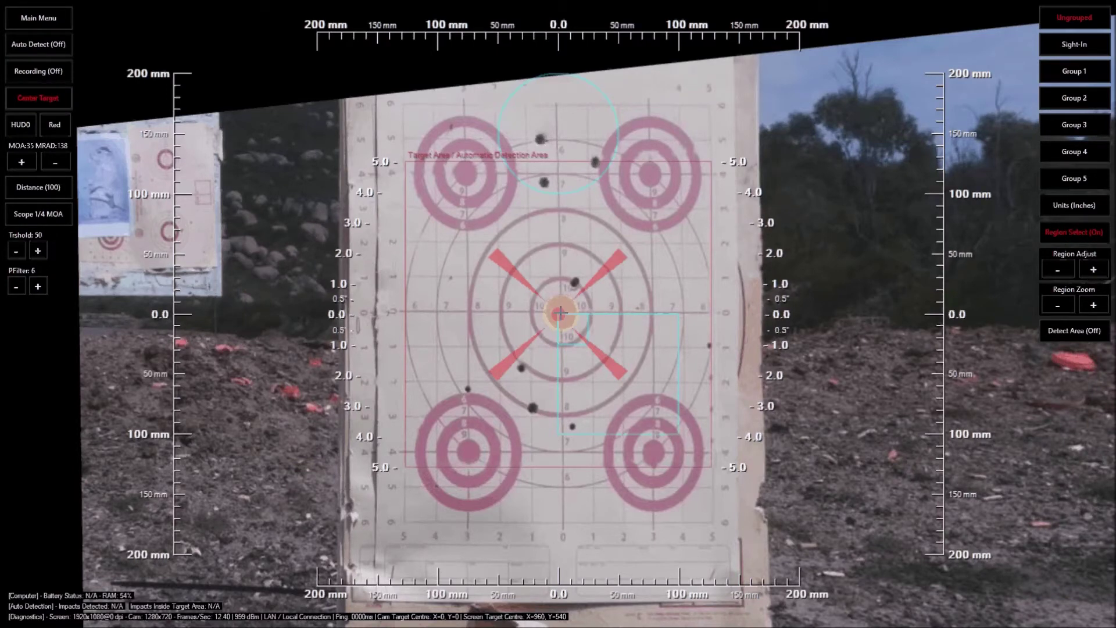
left_click(560, 314)
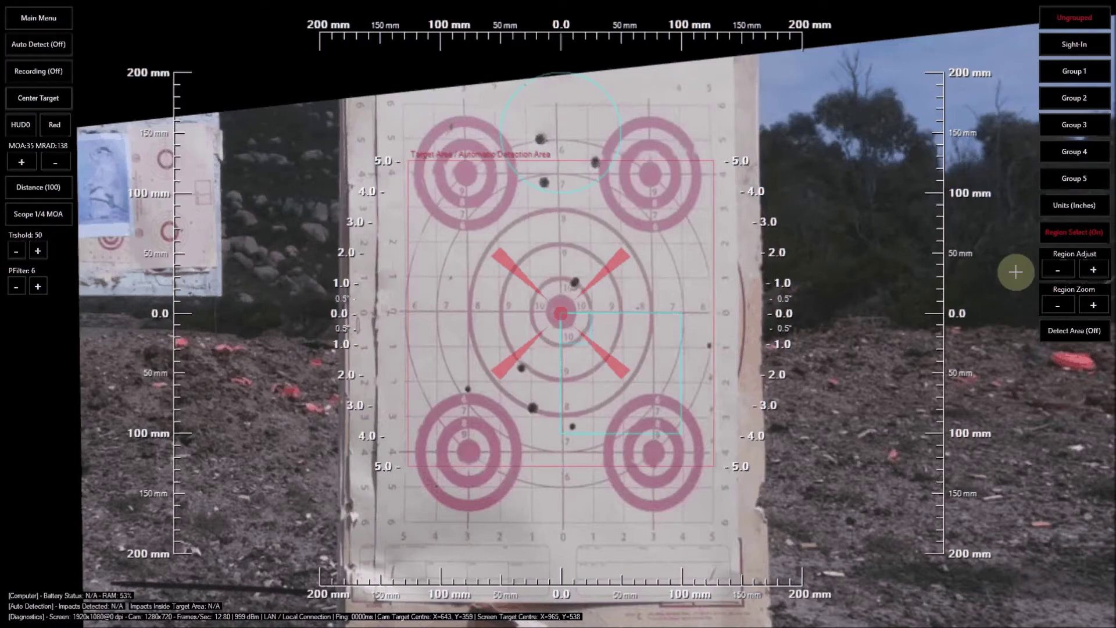
left_click(1094, 270)
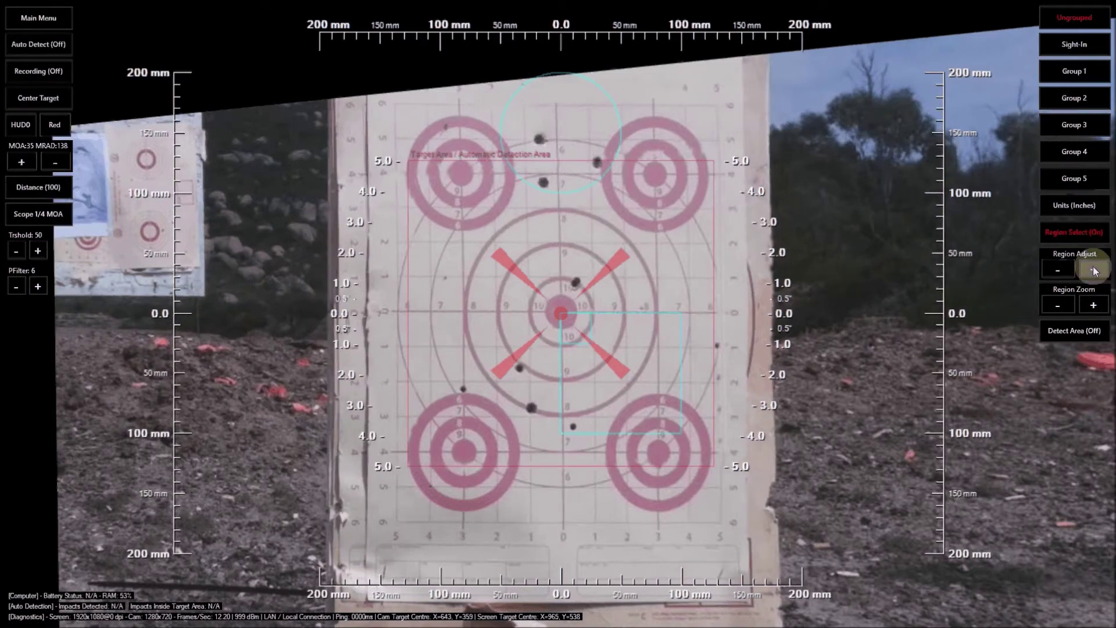
left_click(1094, 270)
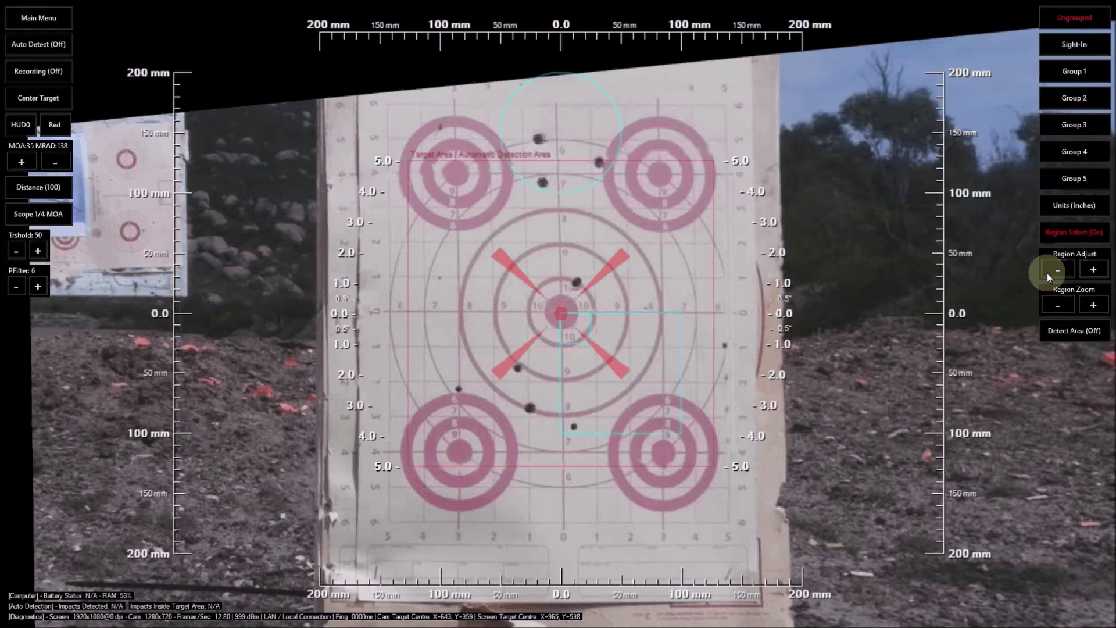
Raise the MOA calibration from 35 to 40 (MRAD 157)
left_click(25, 159)
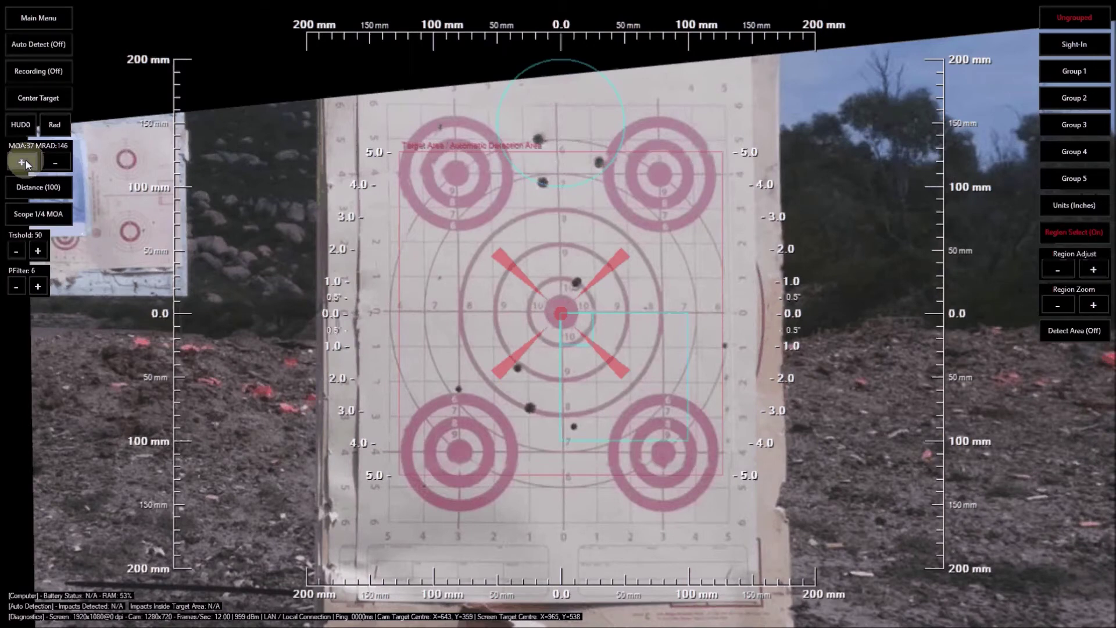
left_click(23, 162)
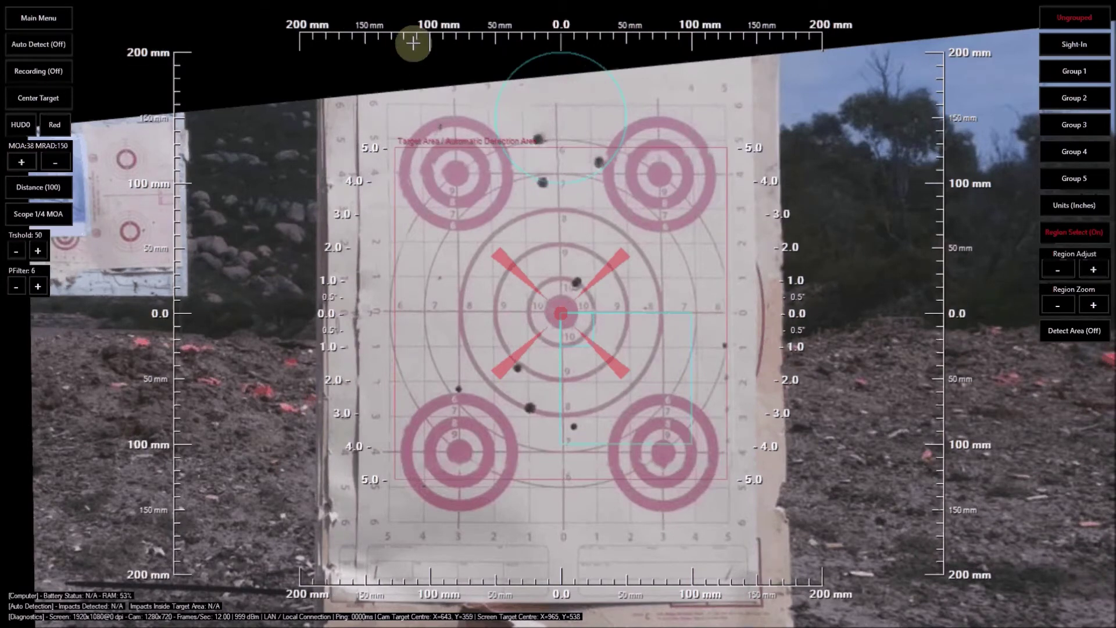
left_click(21, 160)
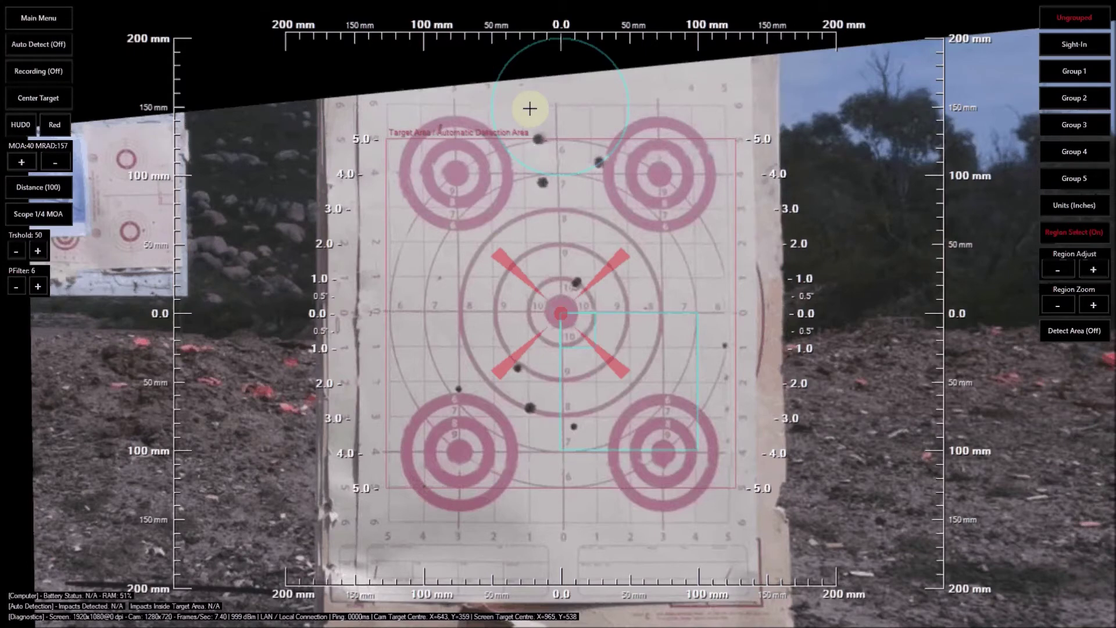
Cycle the HUD through HUD2, HUD3 and HUD0, ending on HUD1 with millimetre rulers
left_click(22, 127)
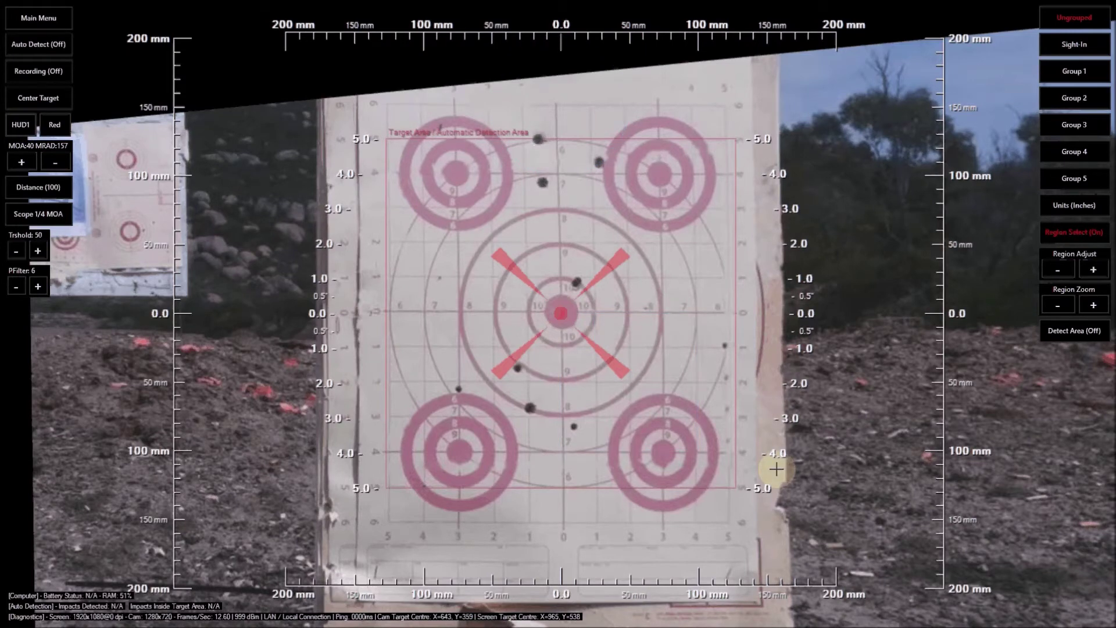
left_click(20, 127)
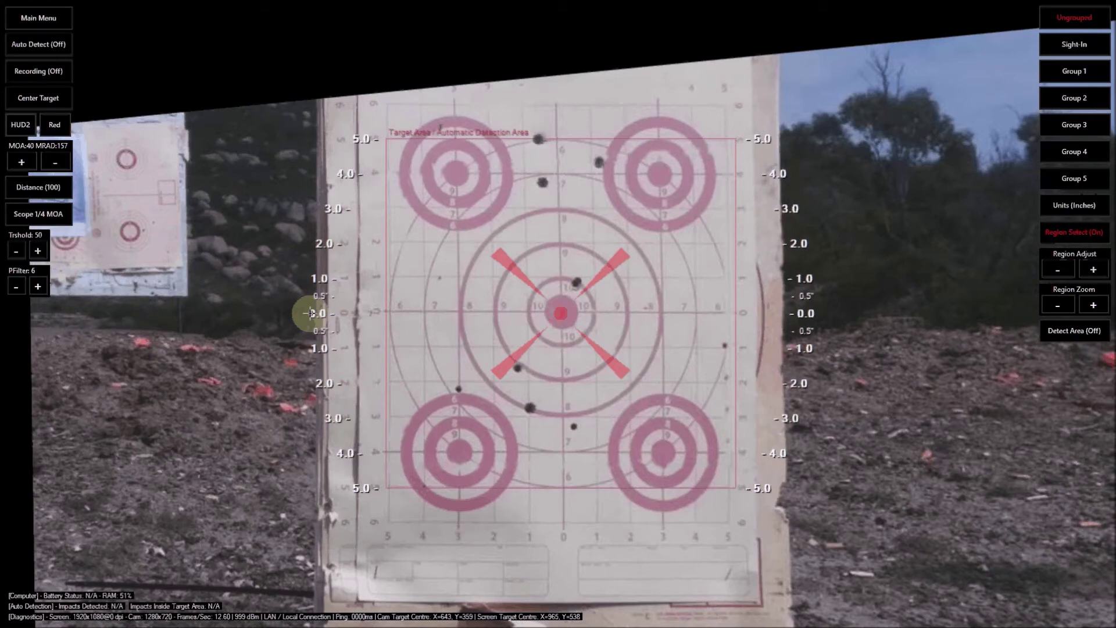
left_click(20, 129)
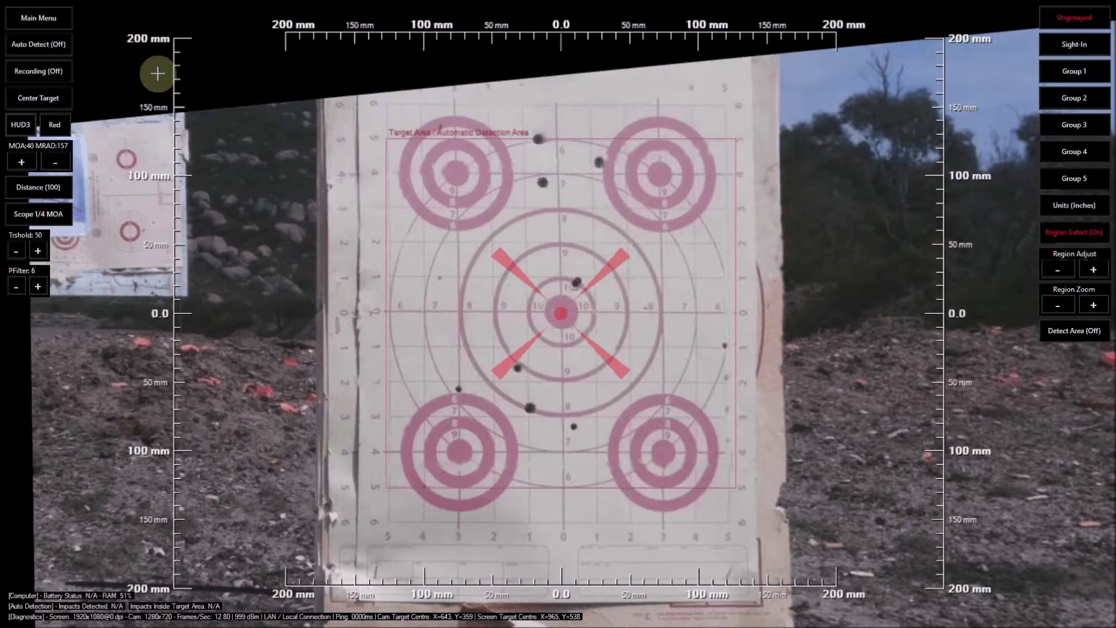
left_click(22, 127)
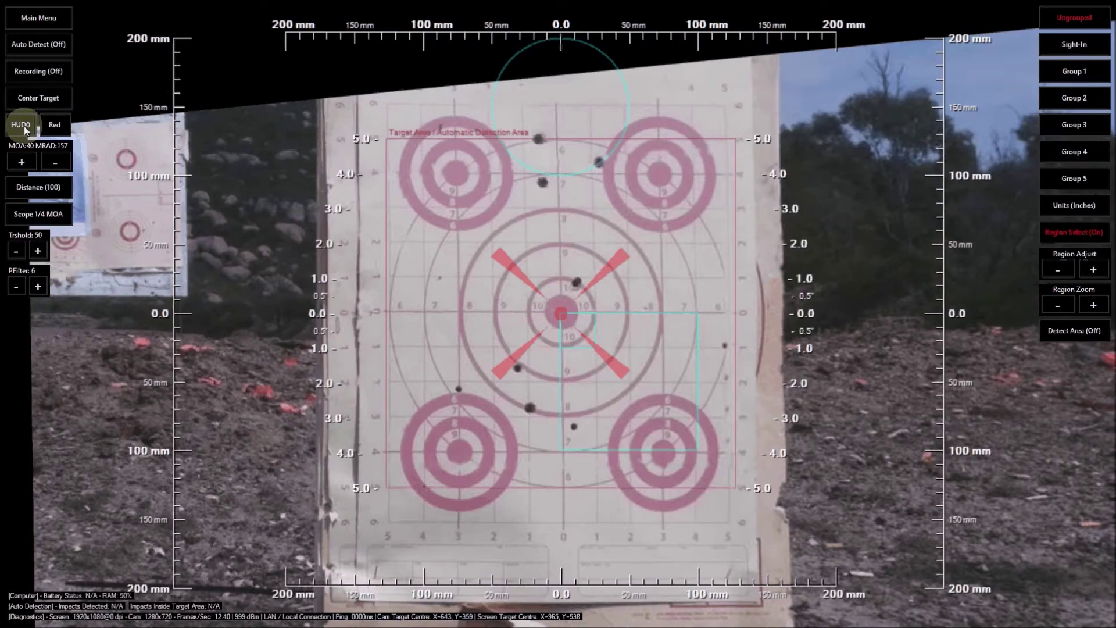
left_click(25, 130)
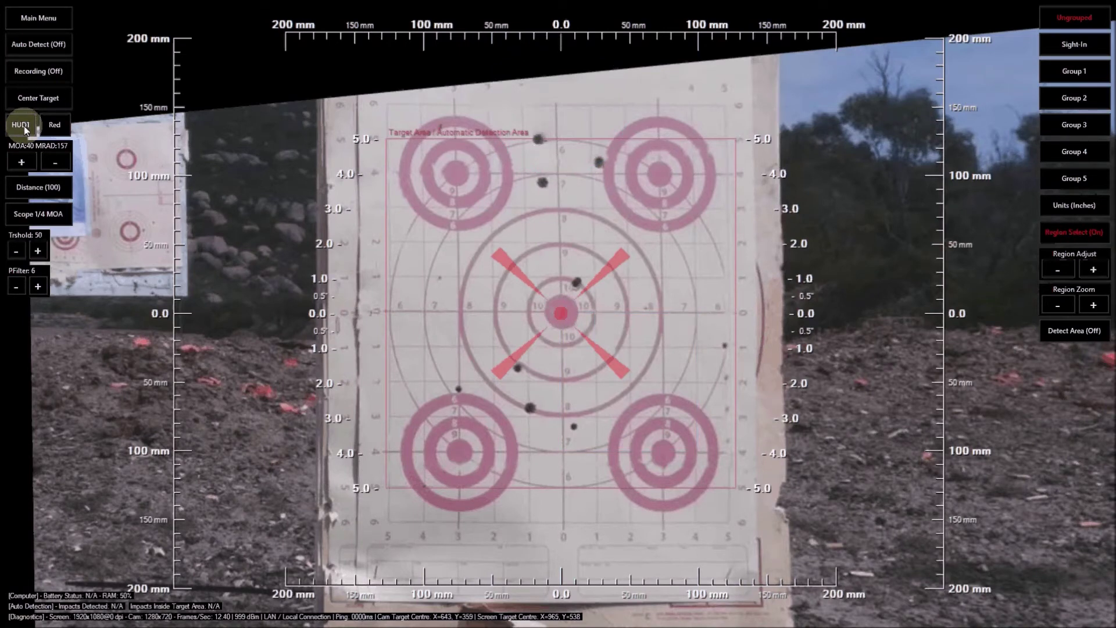
Switch area detection on and define the detection area over the whole target grid
left_click(1055, 338)
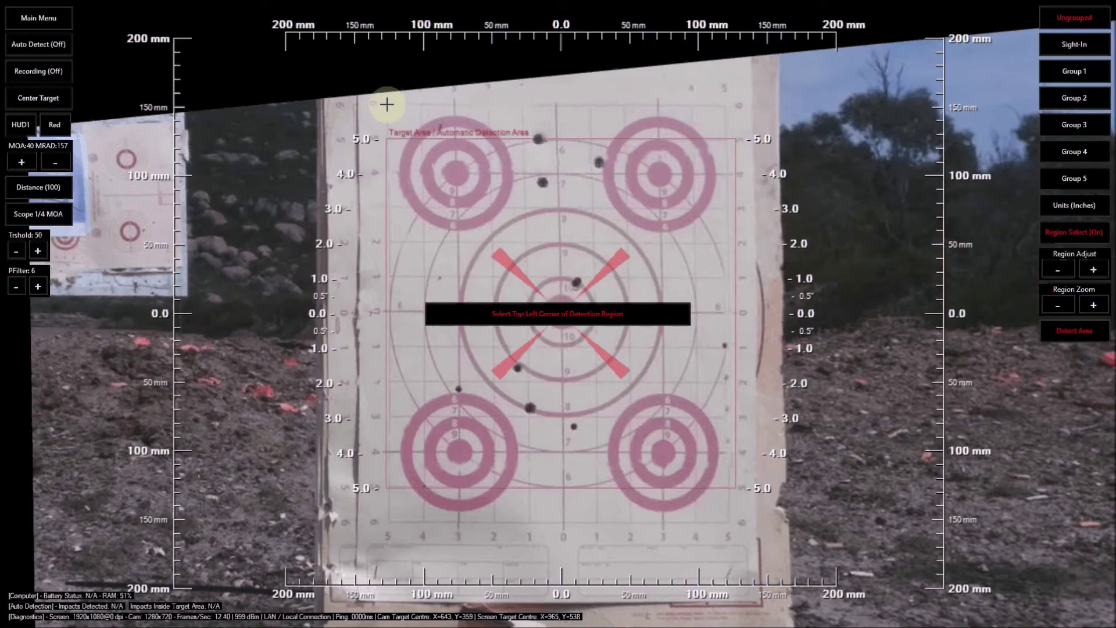
left_click(387, 104)
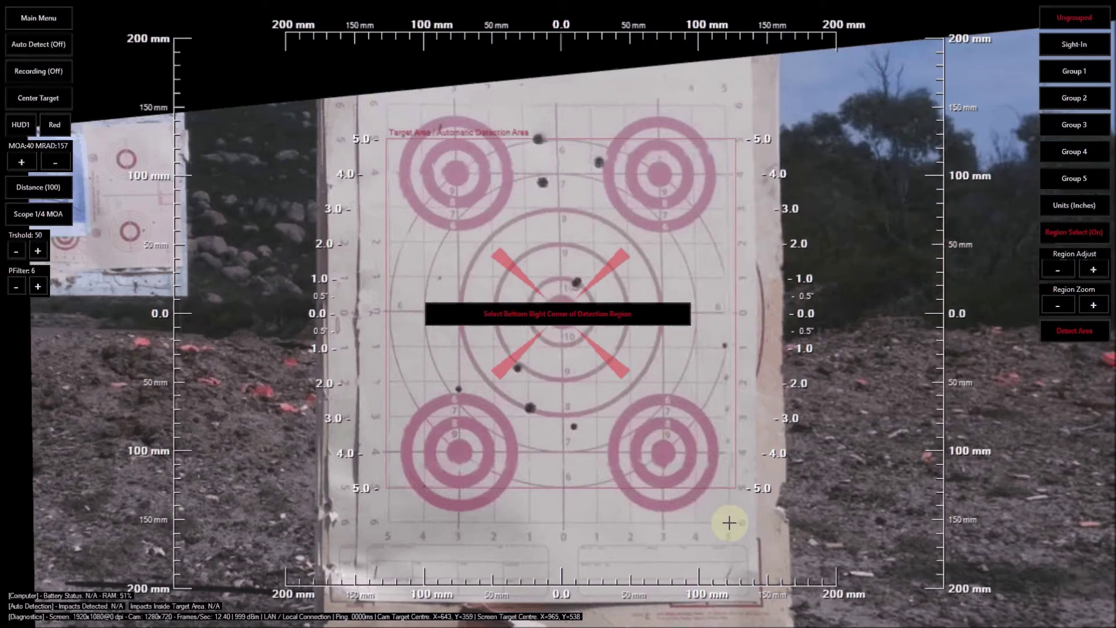
left_click(729, 523)
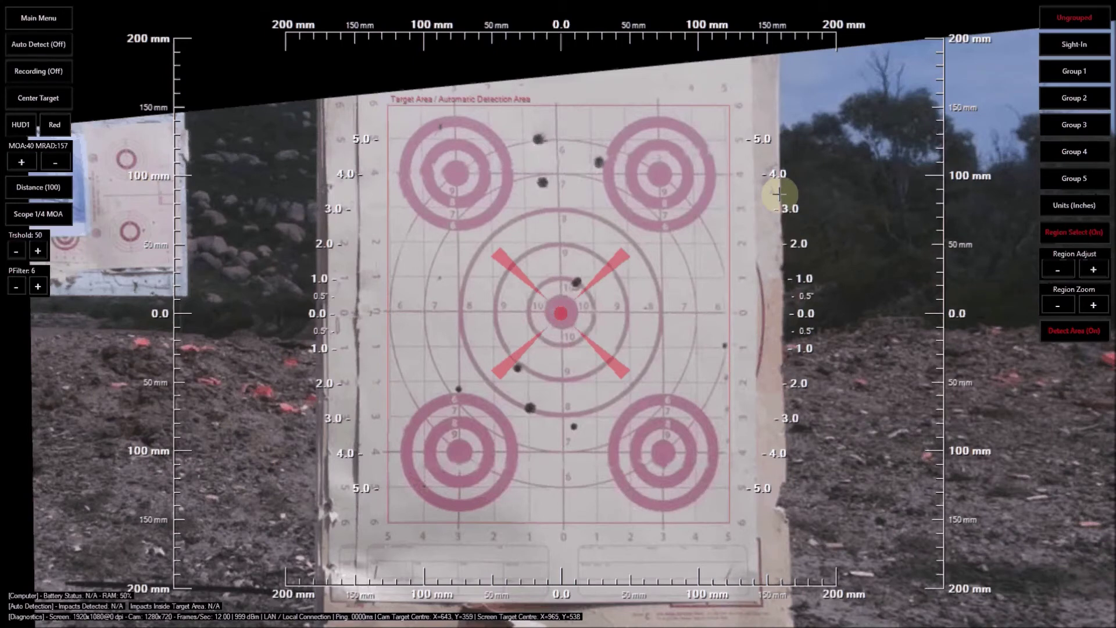
Switch to Sight-In grouping, use 1/4 MOA adjustment, and mark the sight-in shot near the bullseye
left_click(1073, 45)
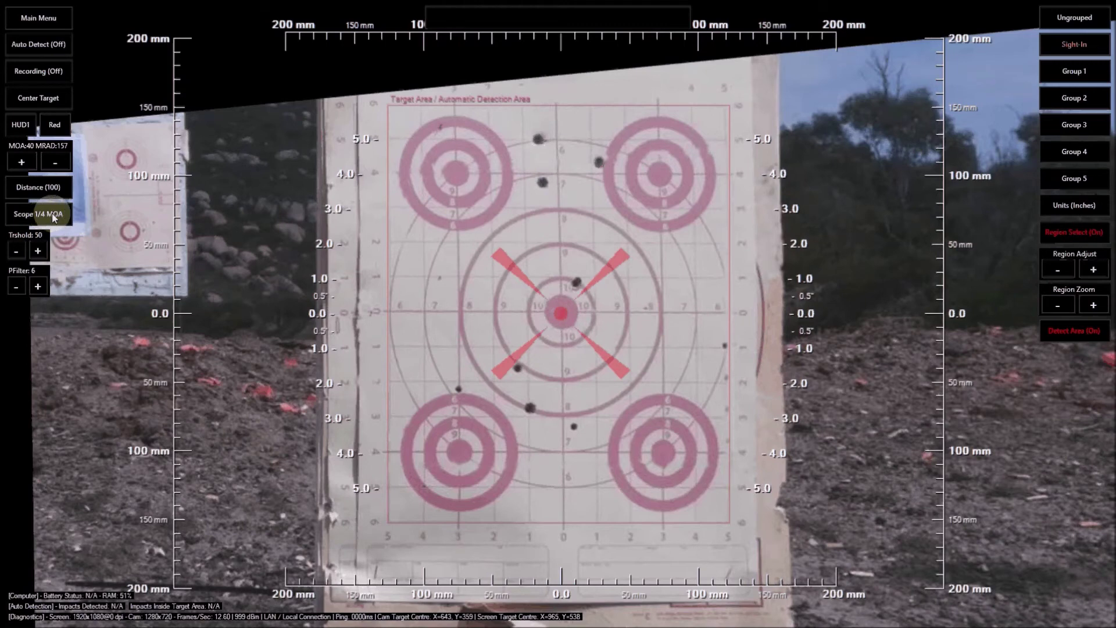
left_click(53, 215)
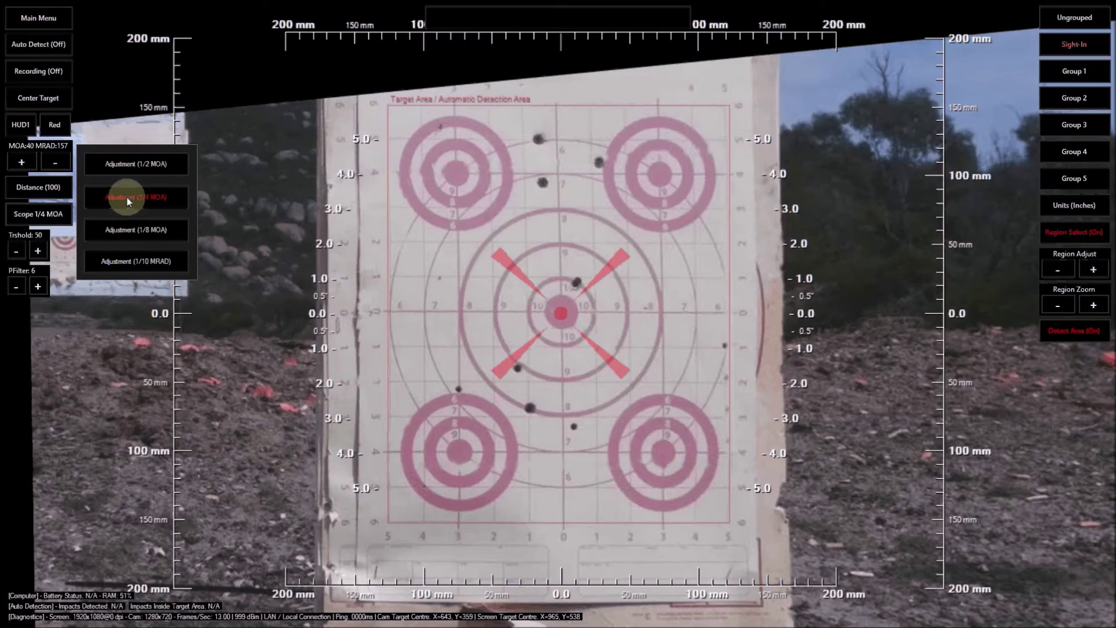
left_click(127, 197)
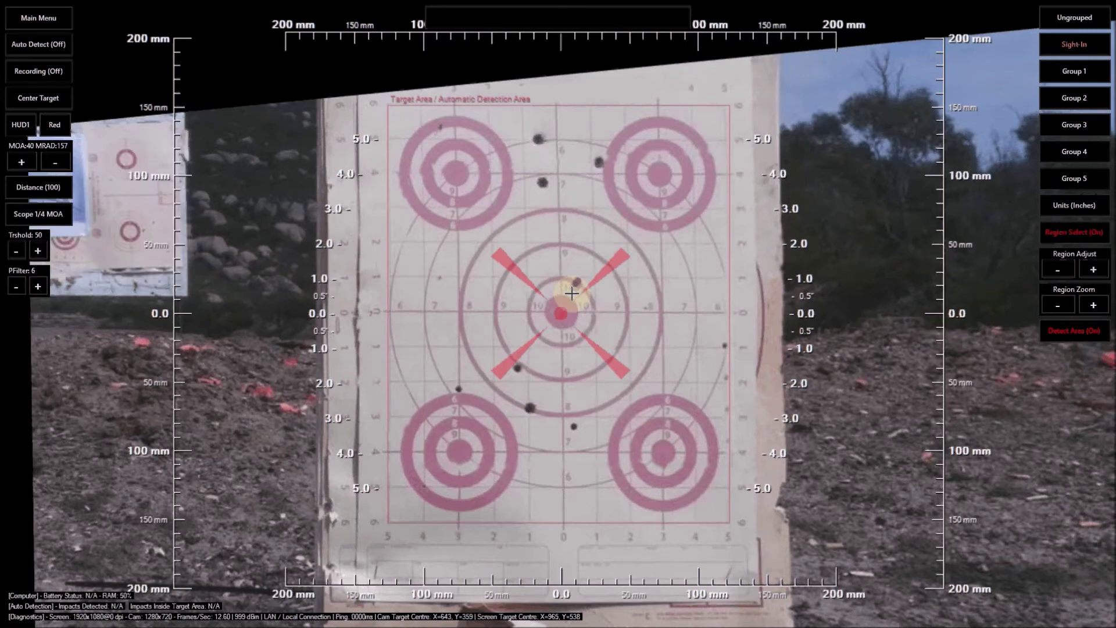
left_click(578, 282)
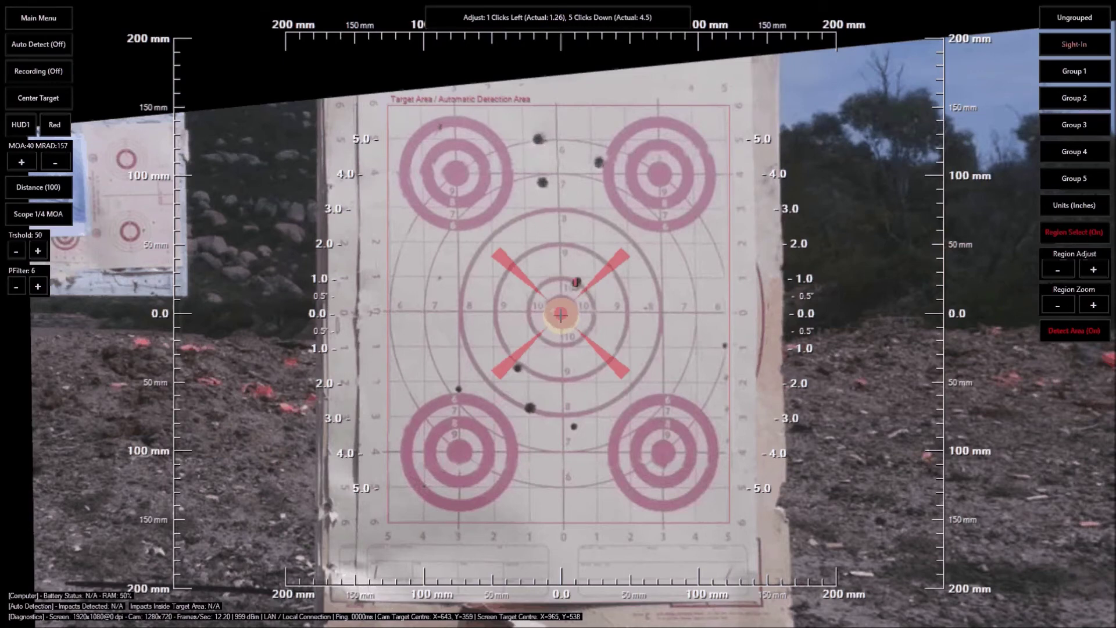
Change the scope adjustment to 1/8 MOA, then 1/10 MRAD, giving 1 left, 3 down
left_click(38, 214)
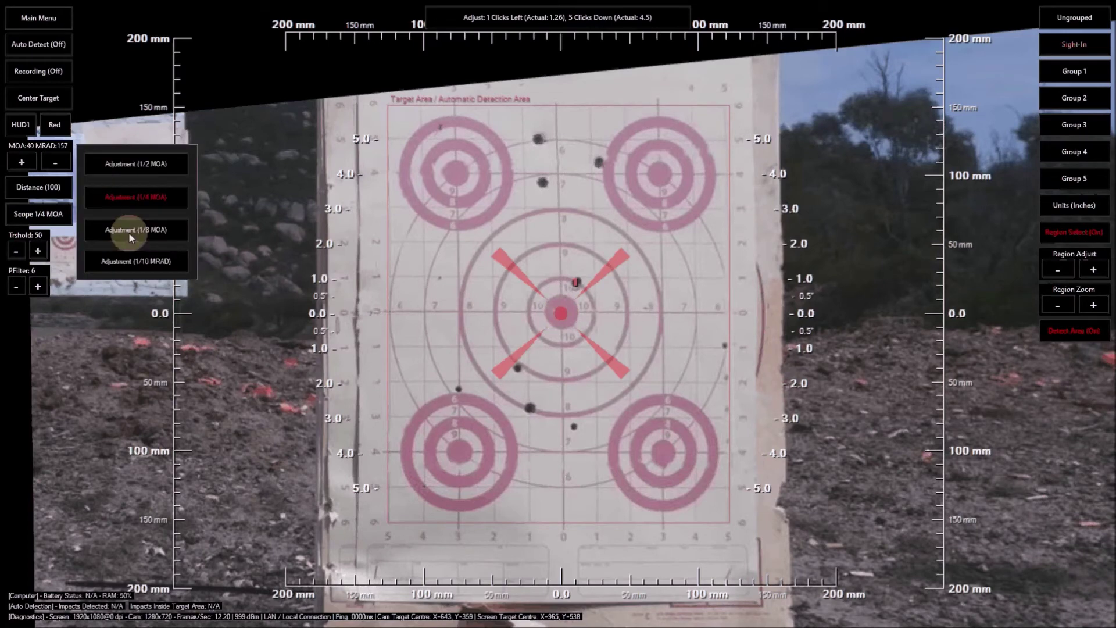
left_click(131, 234)
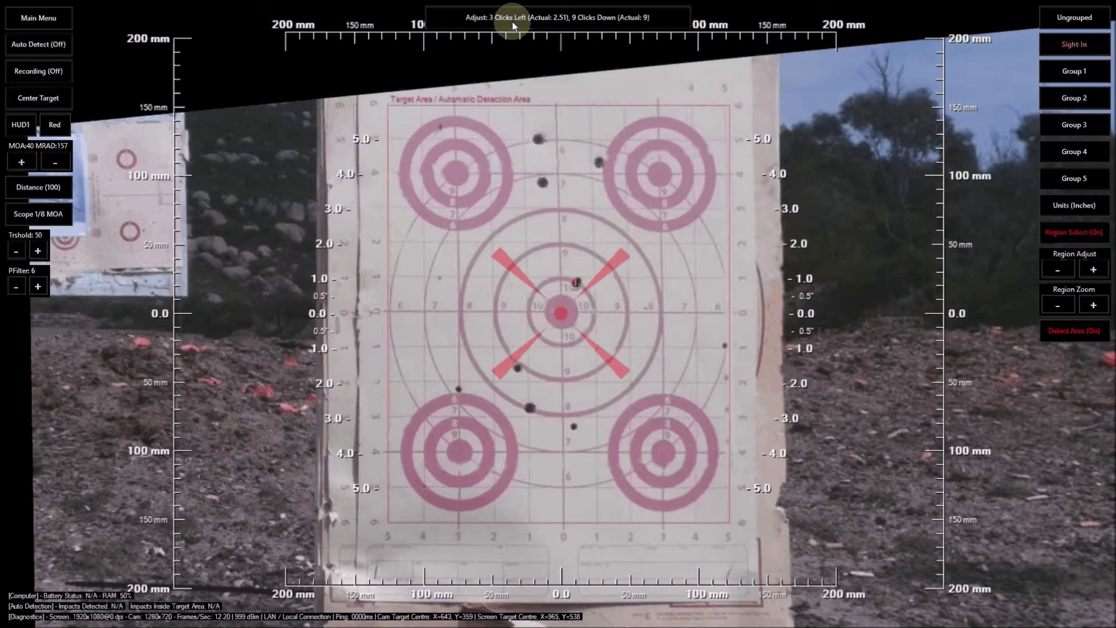
left_click(44, 216)
left_click(117, 262)
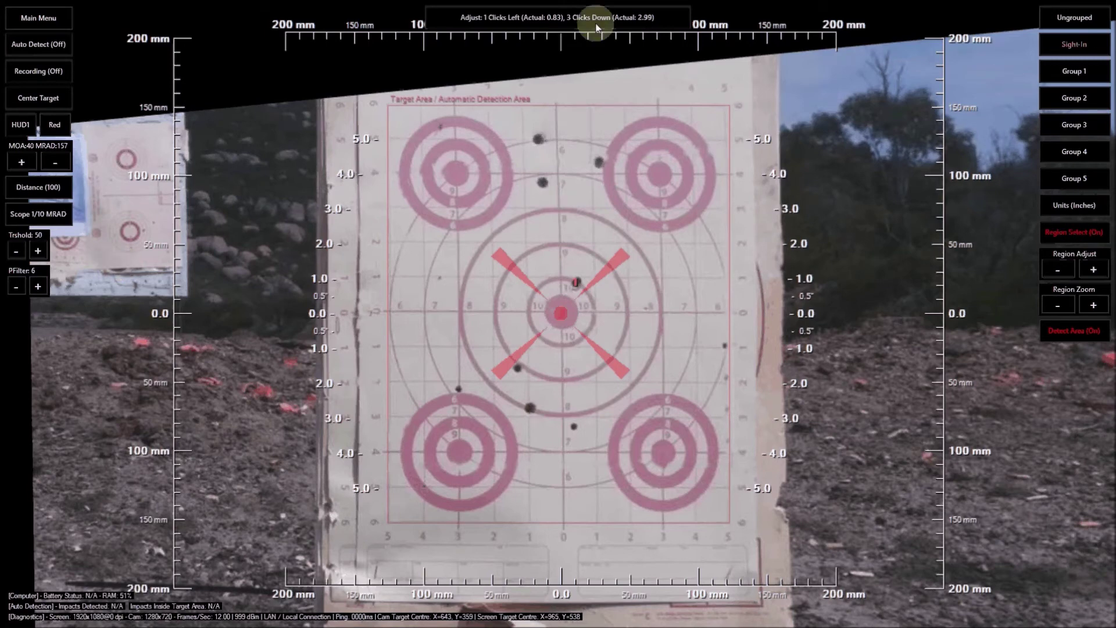
left_click(40, 187)
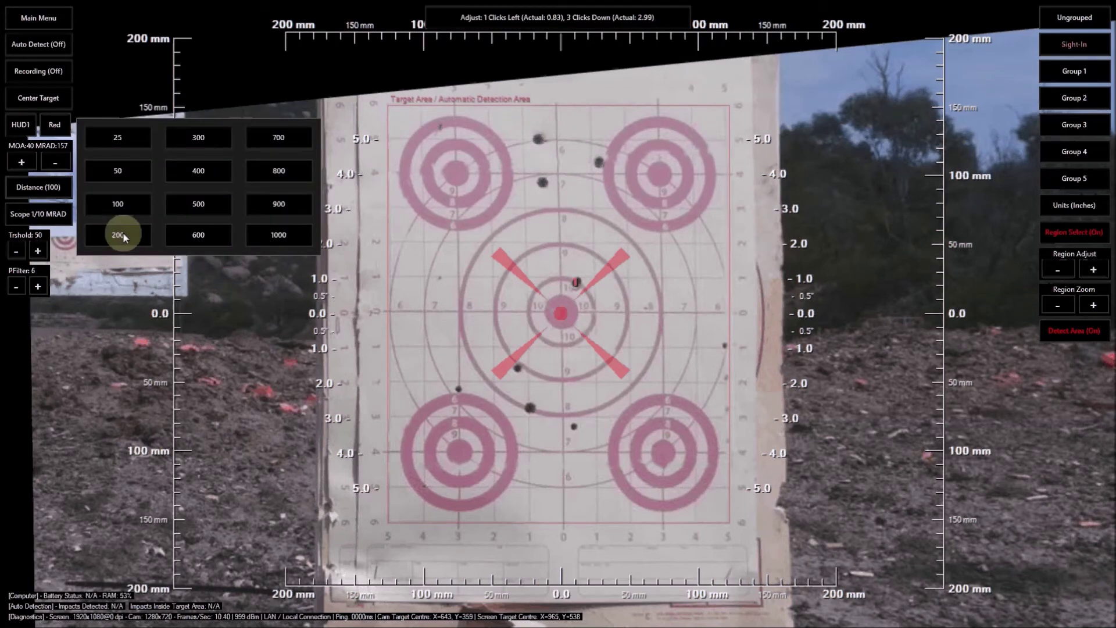
Set distance 200, mark a second sight-in shot near the top, then change distance to 1000
left_click(124, 235)
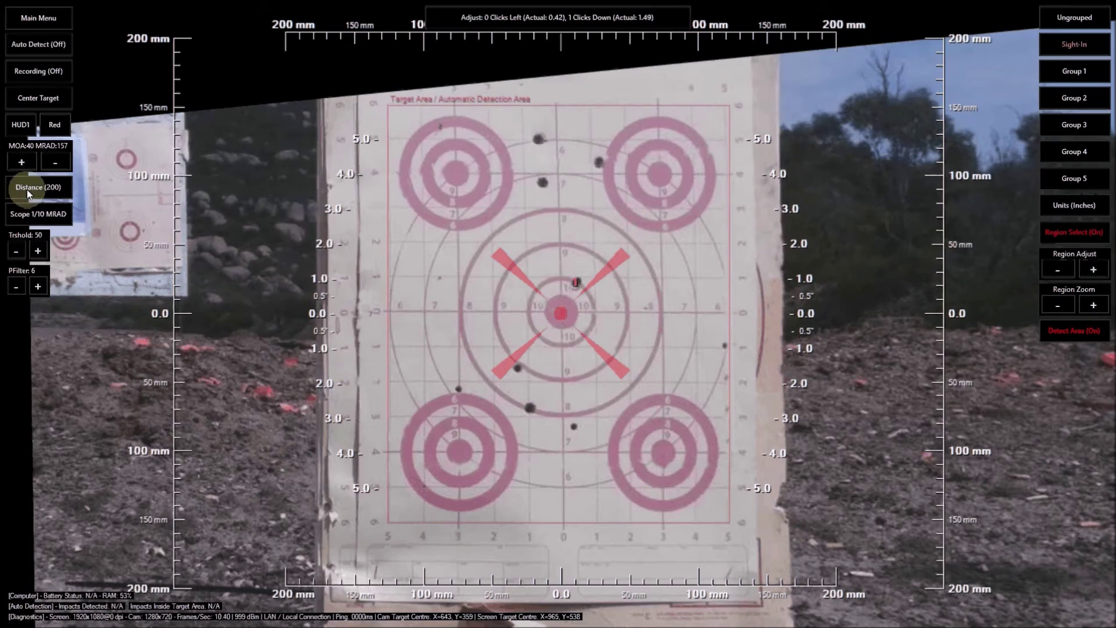
left_click(547, 140)
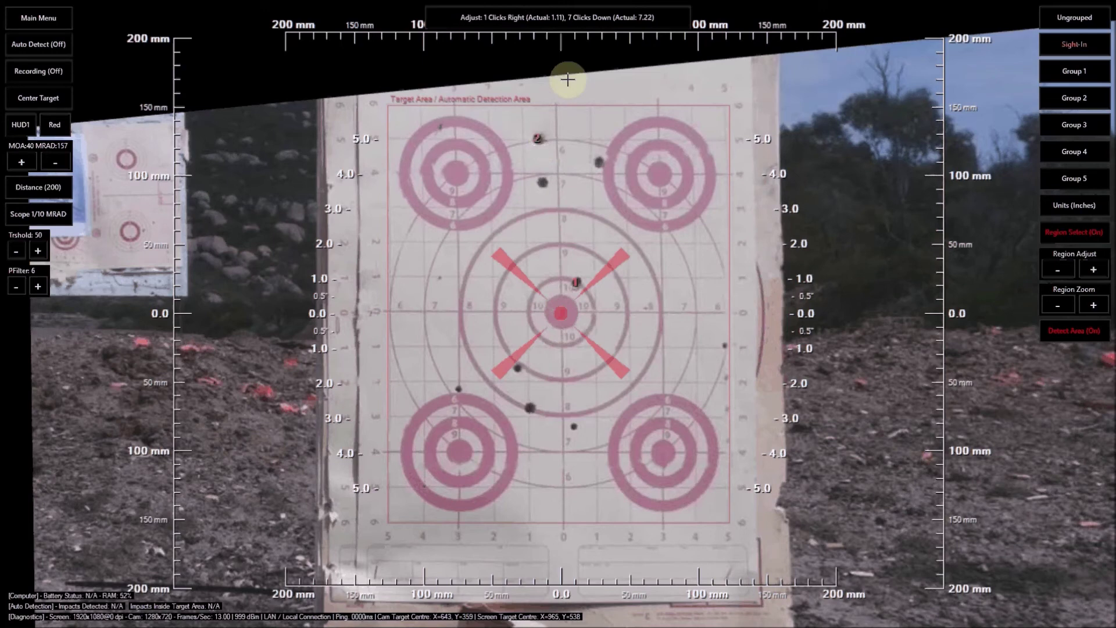
left_click(38, 188)
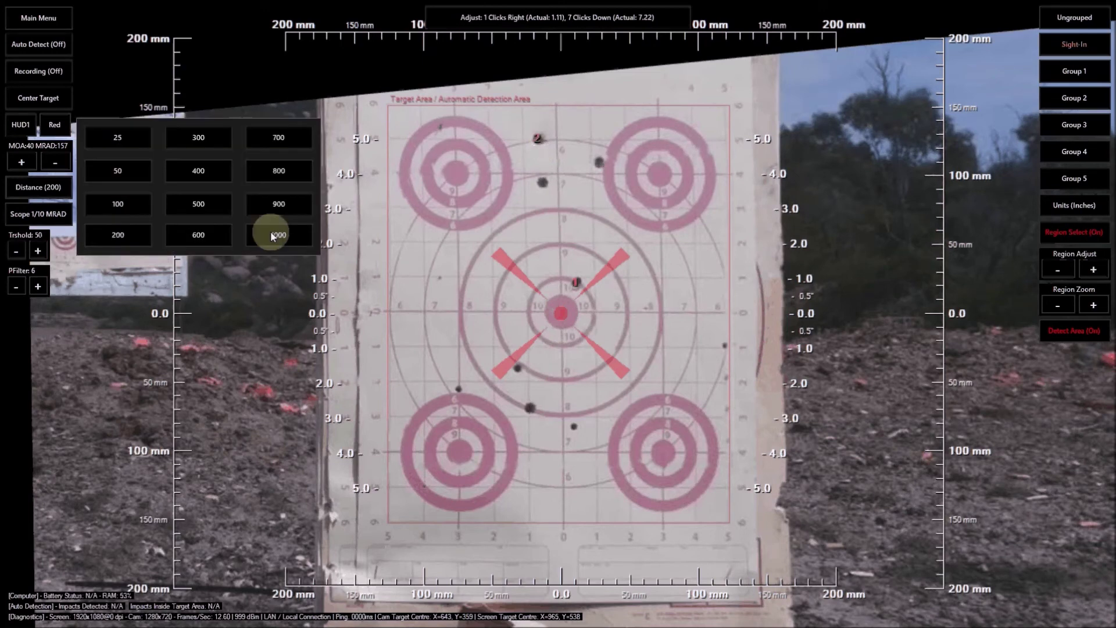
left_click(273, 236)
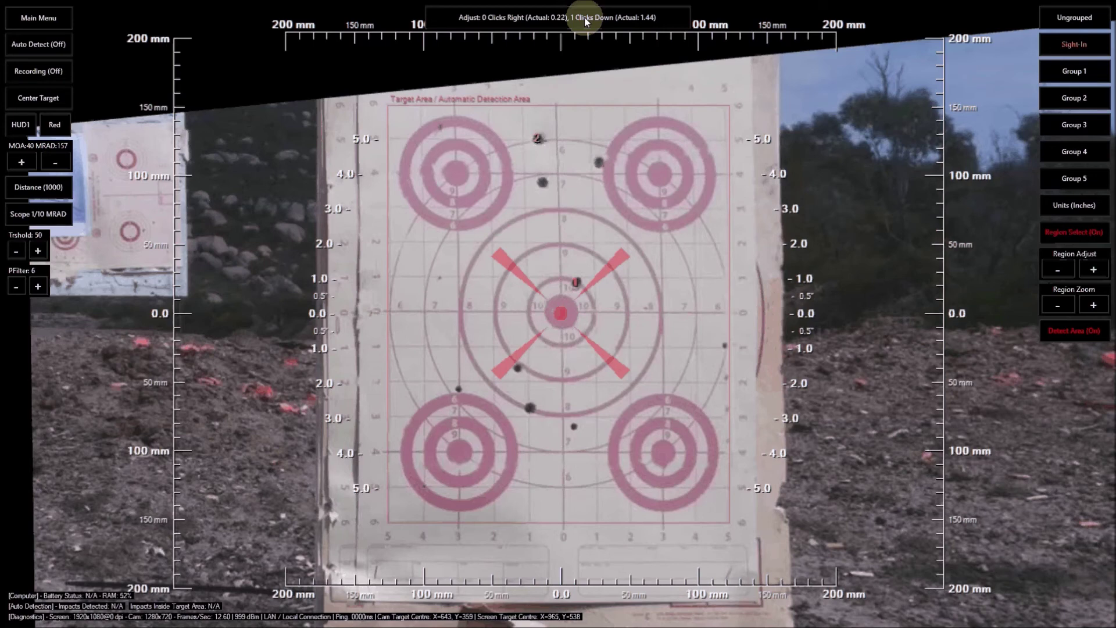
Mark Group 1's three shots and show group sizes in millimetres (22 mm)
left_click(1059, 71)
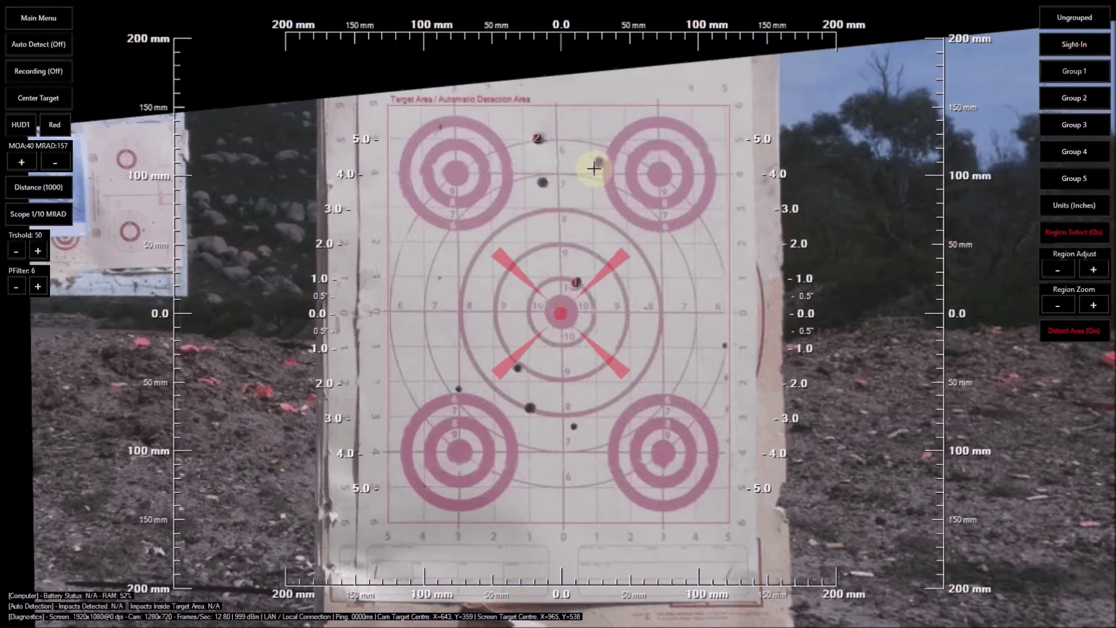
left_click(597, 164)
left_click(615, 183)
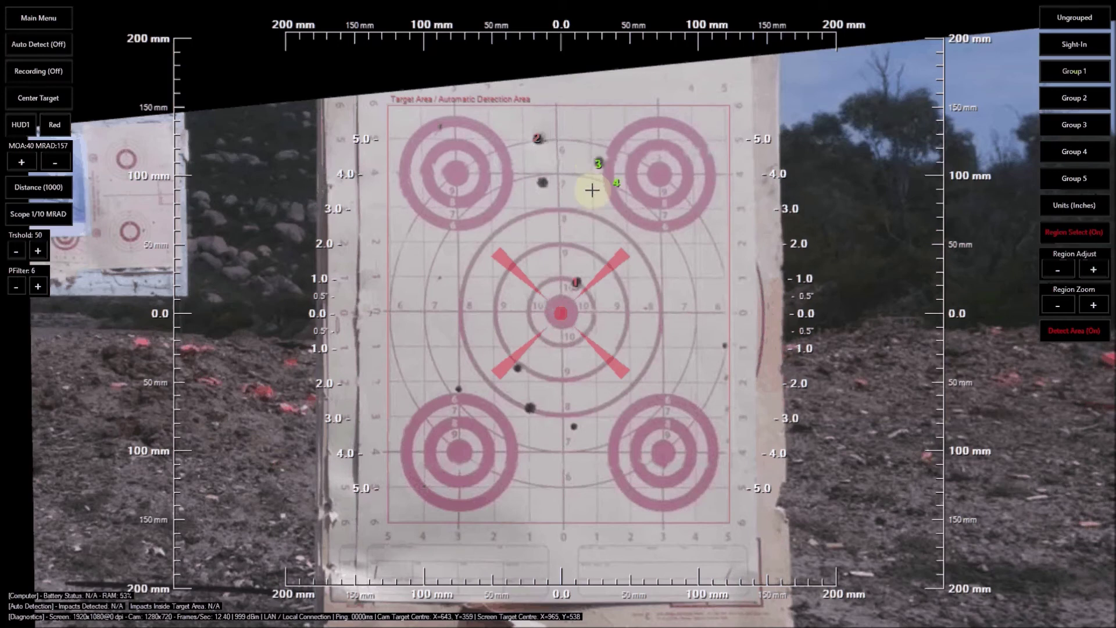
left_click(591, 190)
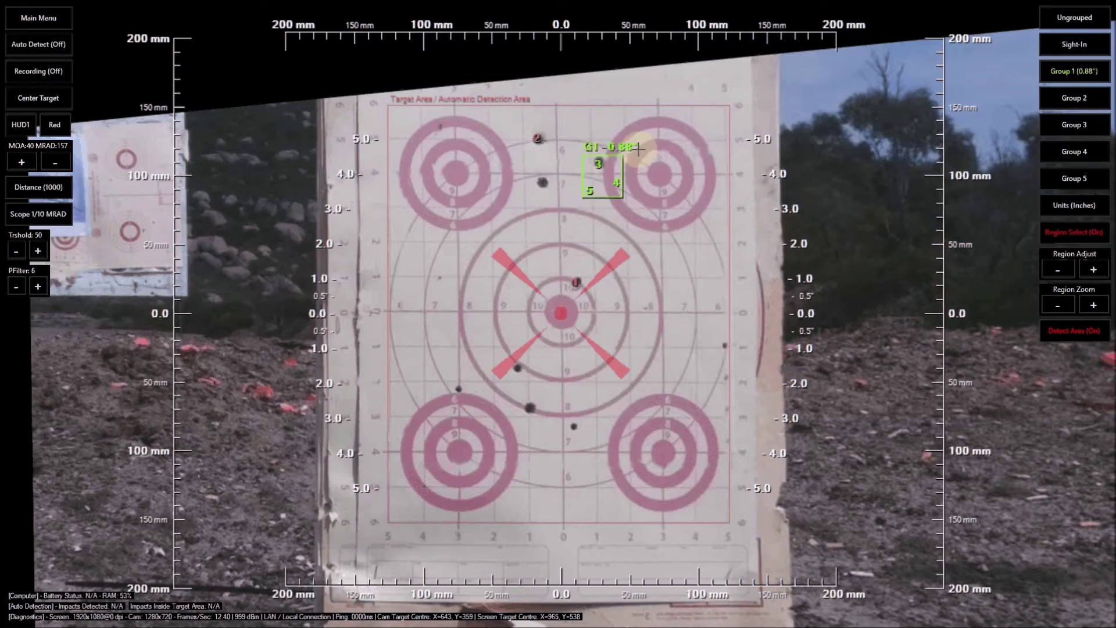
left_click(1058, 205)
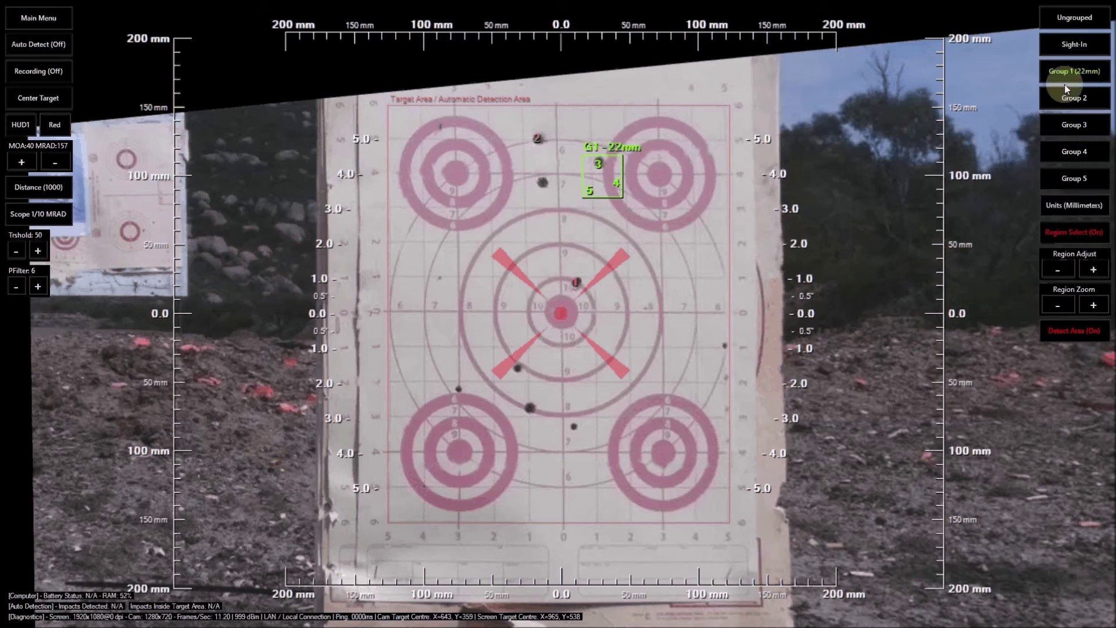
Mark Group 2's three shots, measuring 21 mm across
left_click(1065, 87)
left_click(656, 367)
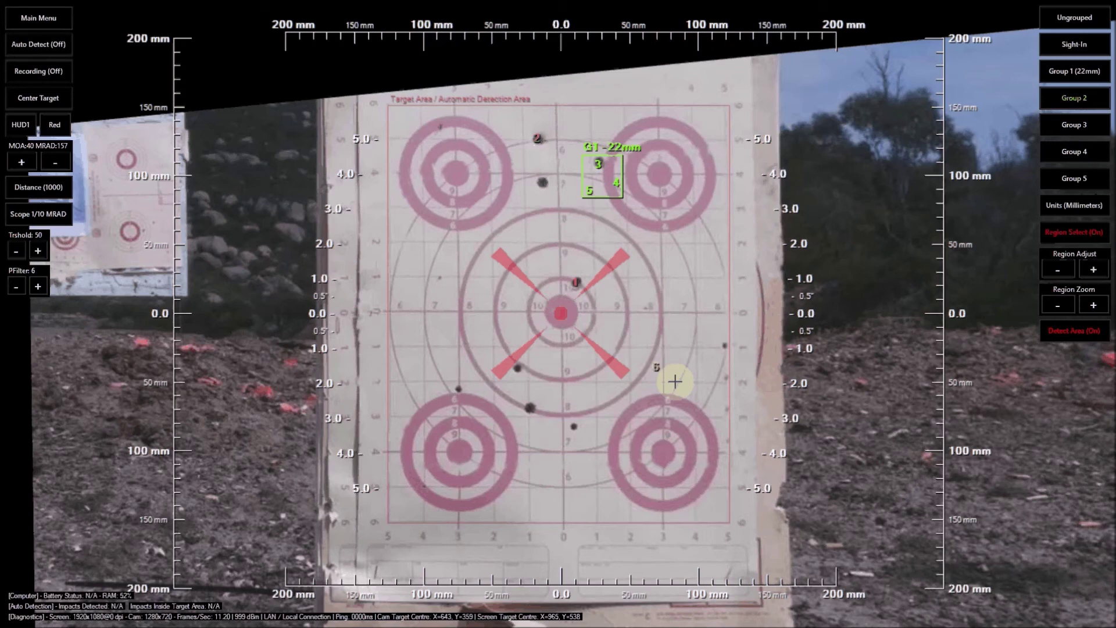
left_click(675, 381)
left_click(649, 393)
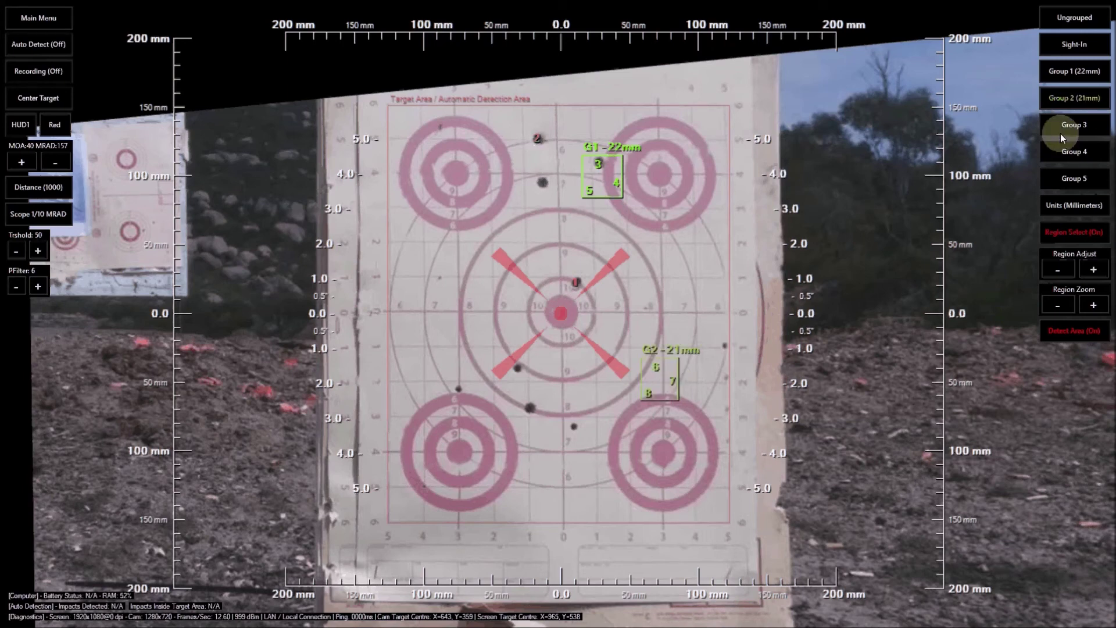
Mark Group 3's three shots, measuring 49 mm across
left_click(1061, 134)
left_click(516, 368)
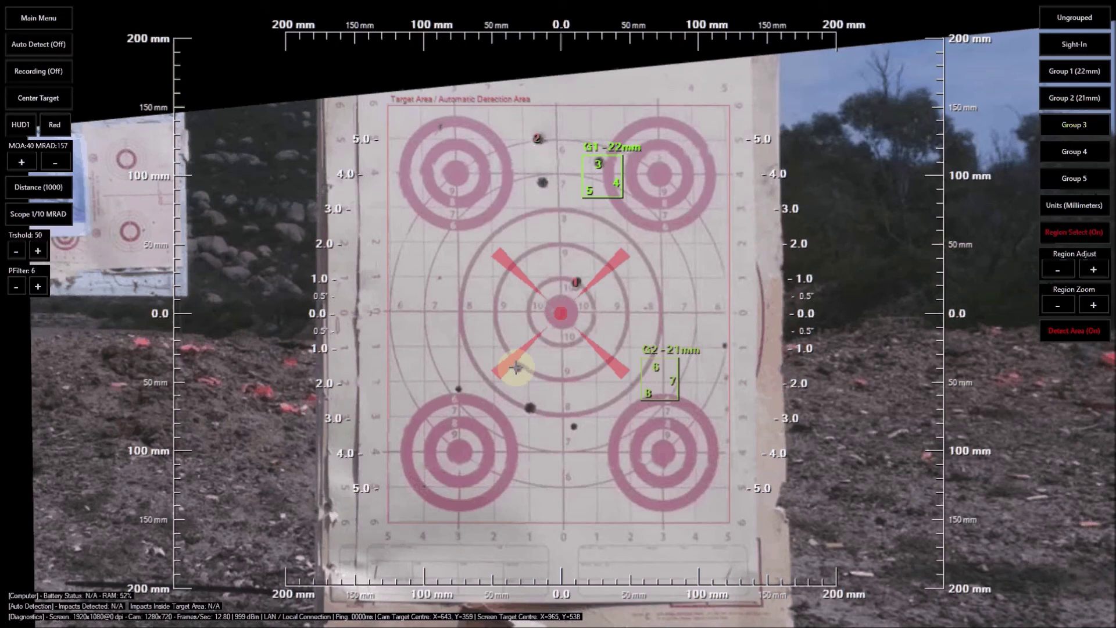
left_click(516, 367)
left_click(531, 407)
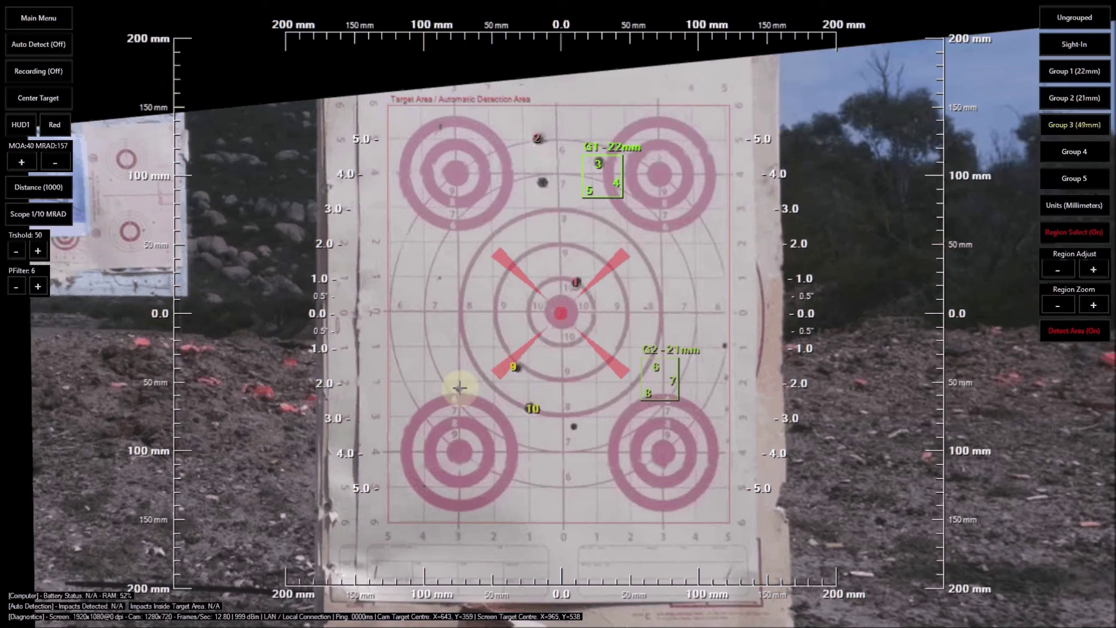
left_click(569, 323)
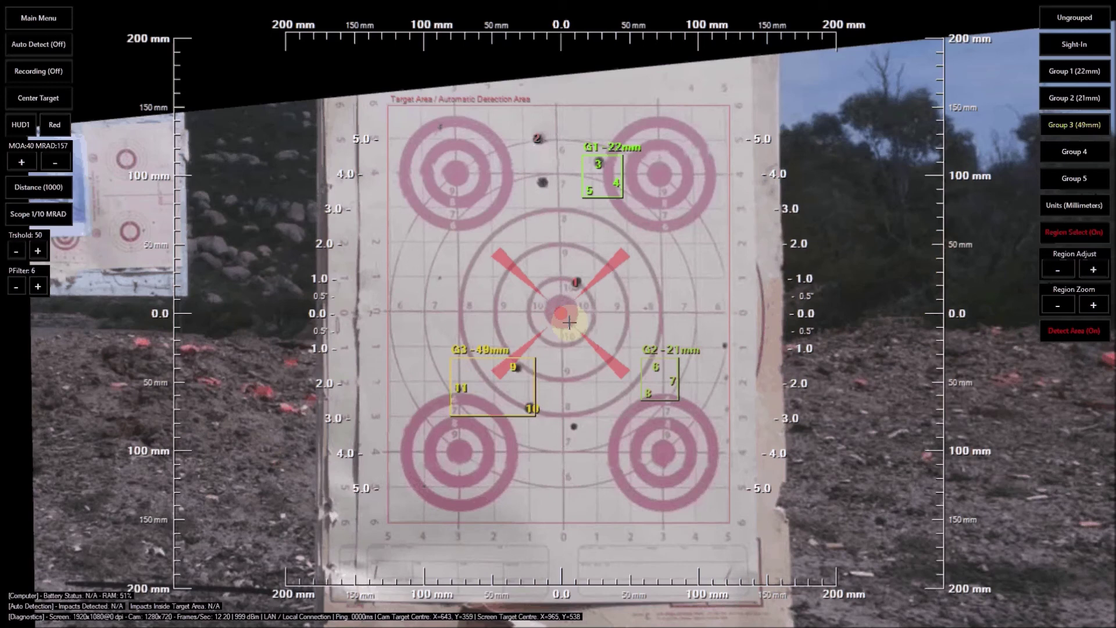
left_click(1076, 210)
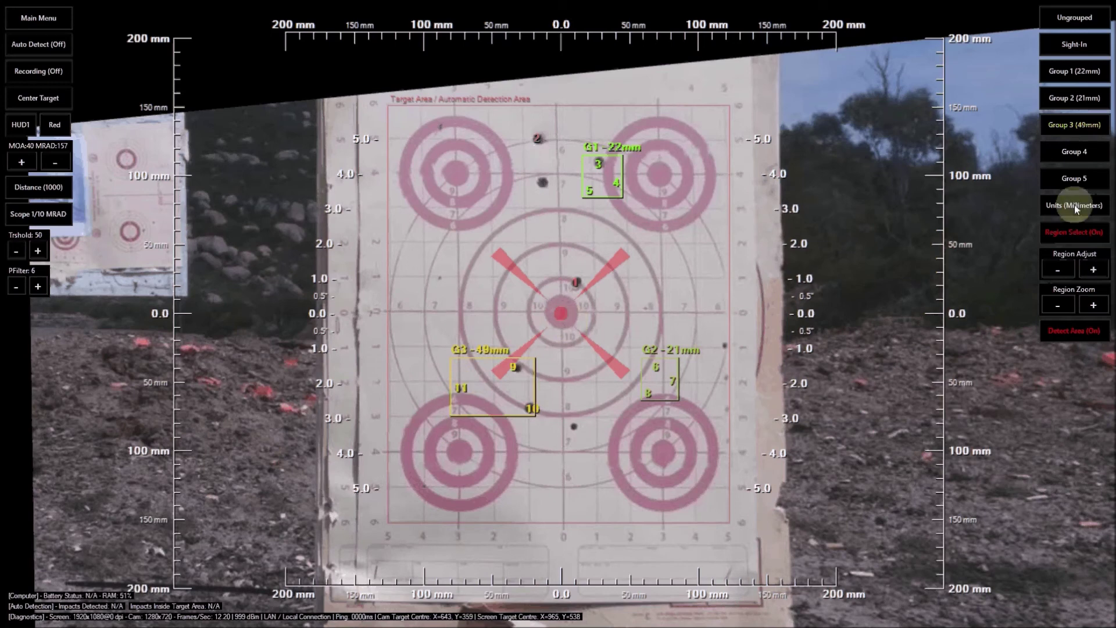
Switch units to Inches so the groups read 0.88", 0.82" and 1.92"
left_click(1075, 205)
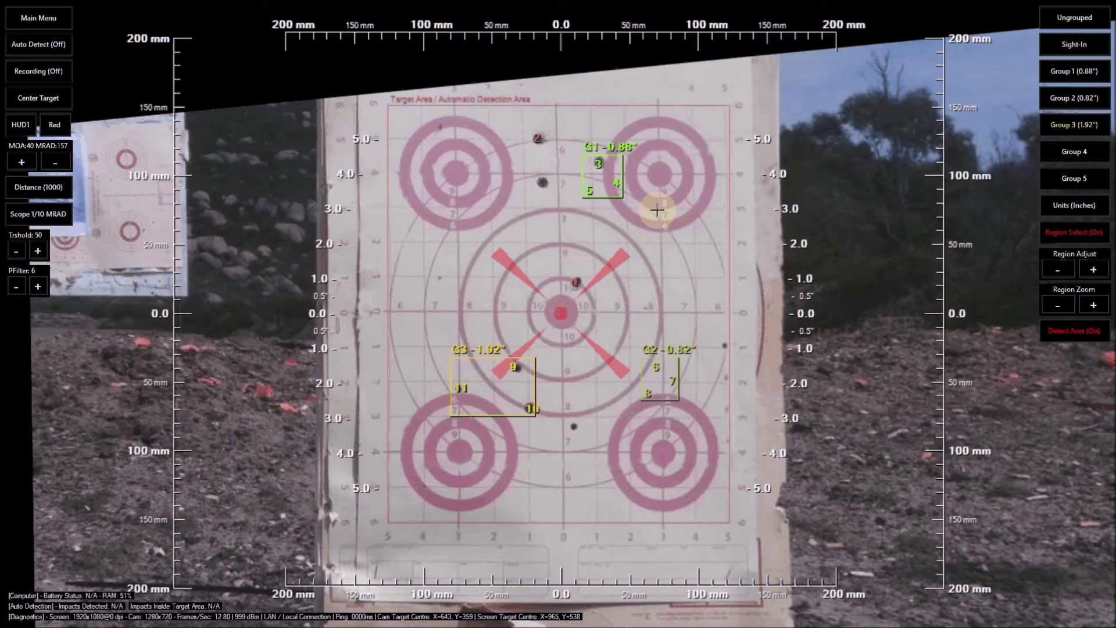
Undo all eleven shots and the three group boxes with Ctrl+Z
key("ctrl+z")
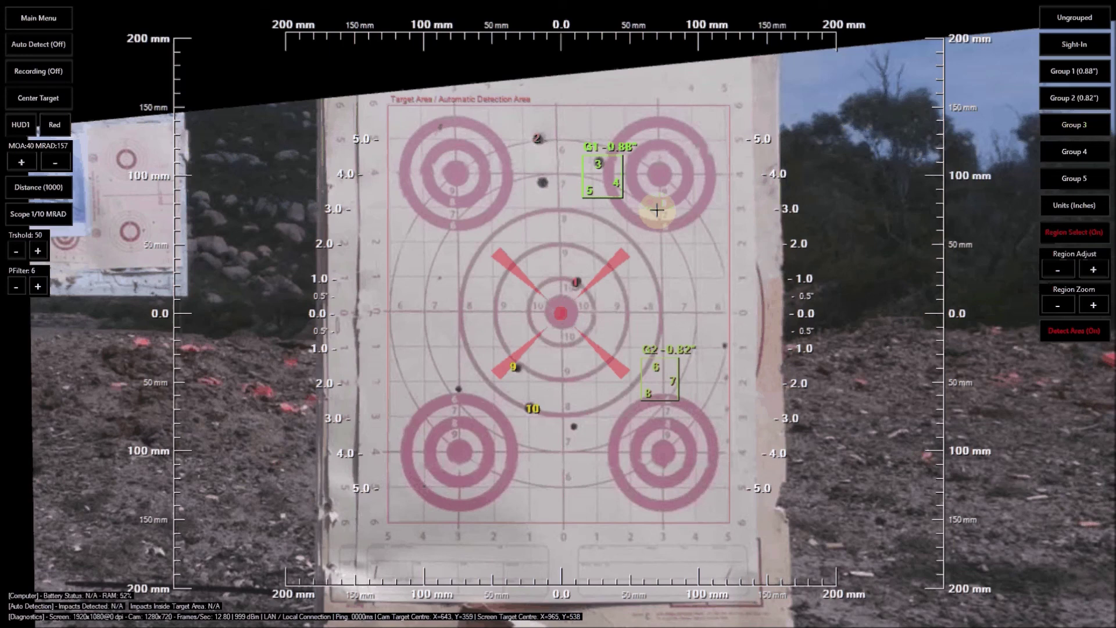
key("ctrl+z")
key("ctrl+z")
key("ctrl+z")
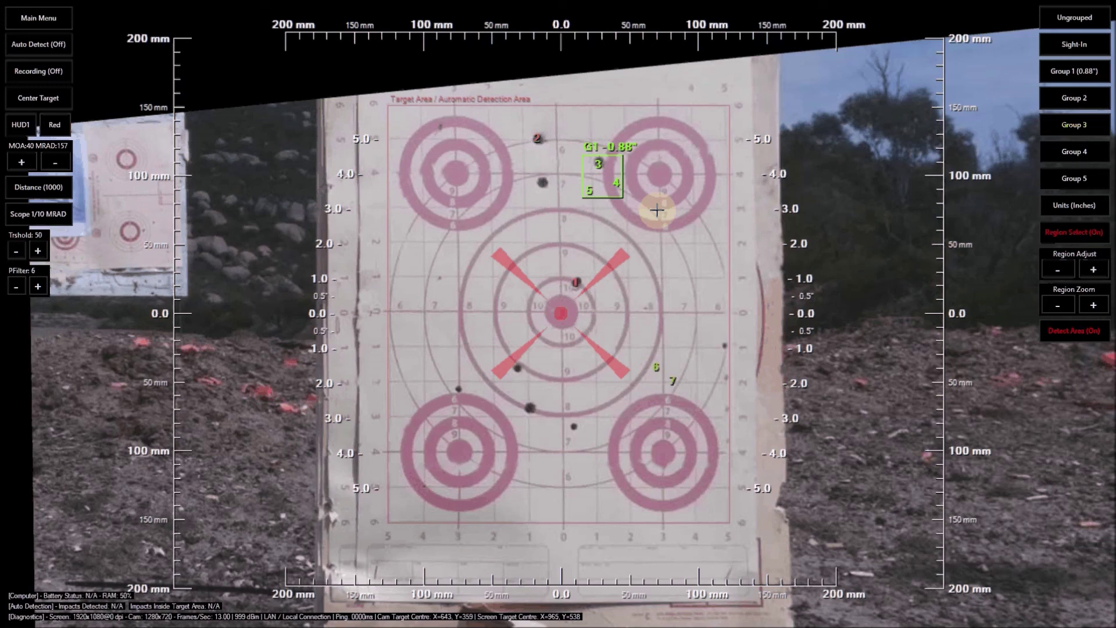
key("ctrl+z")
key("ctrl+z")
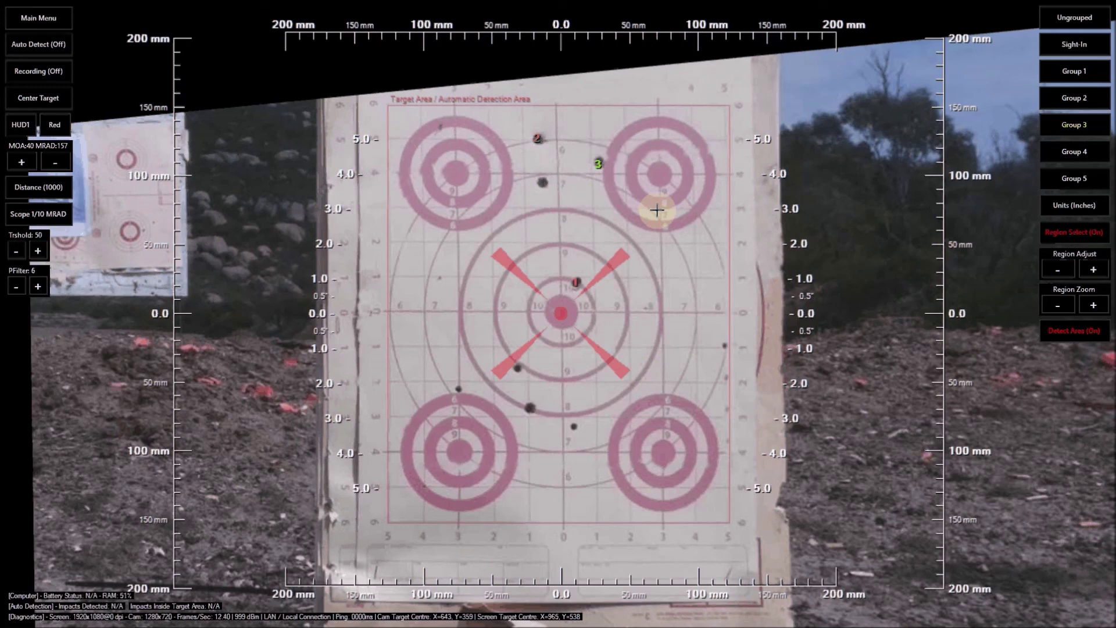
key("ctrl+z")
key("ctrl+z")
key("ctrl+z")
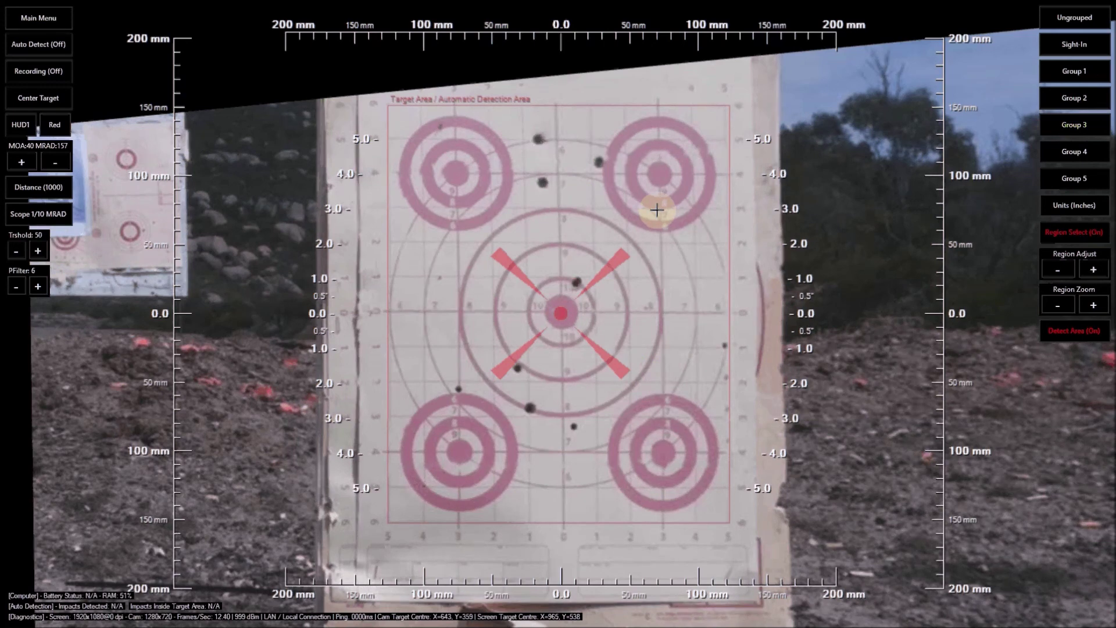